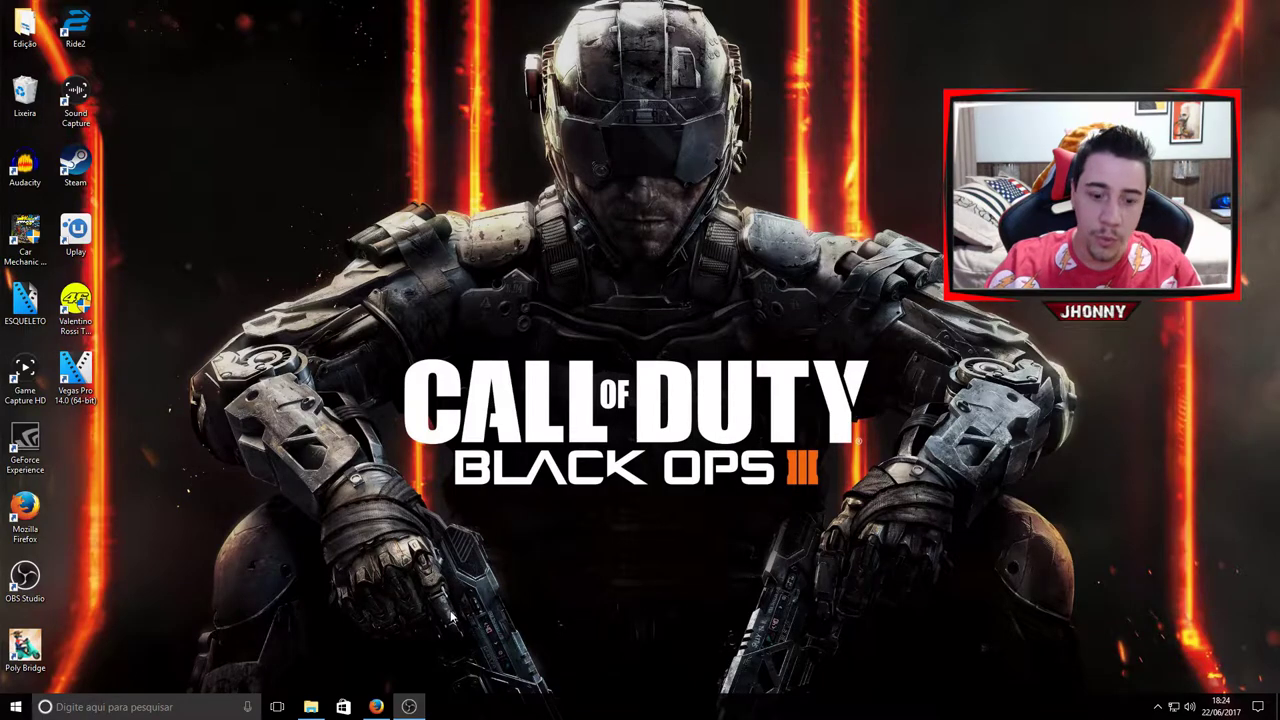
# Download Ride 2 V1.0 PC SAVEGAM.rar from its MEGA page through the browser, save the file, and minimize Firefox
pyautogui.click(384, 710)
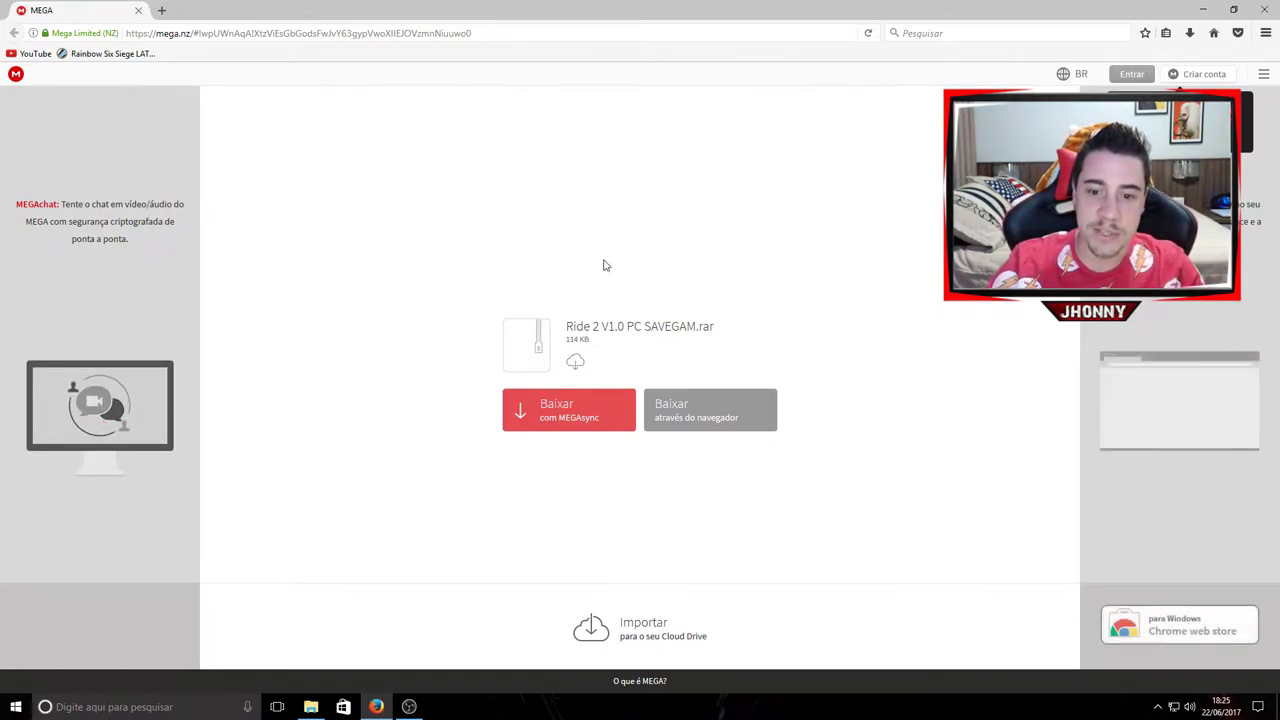
pyautogui.click(698, 420)
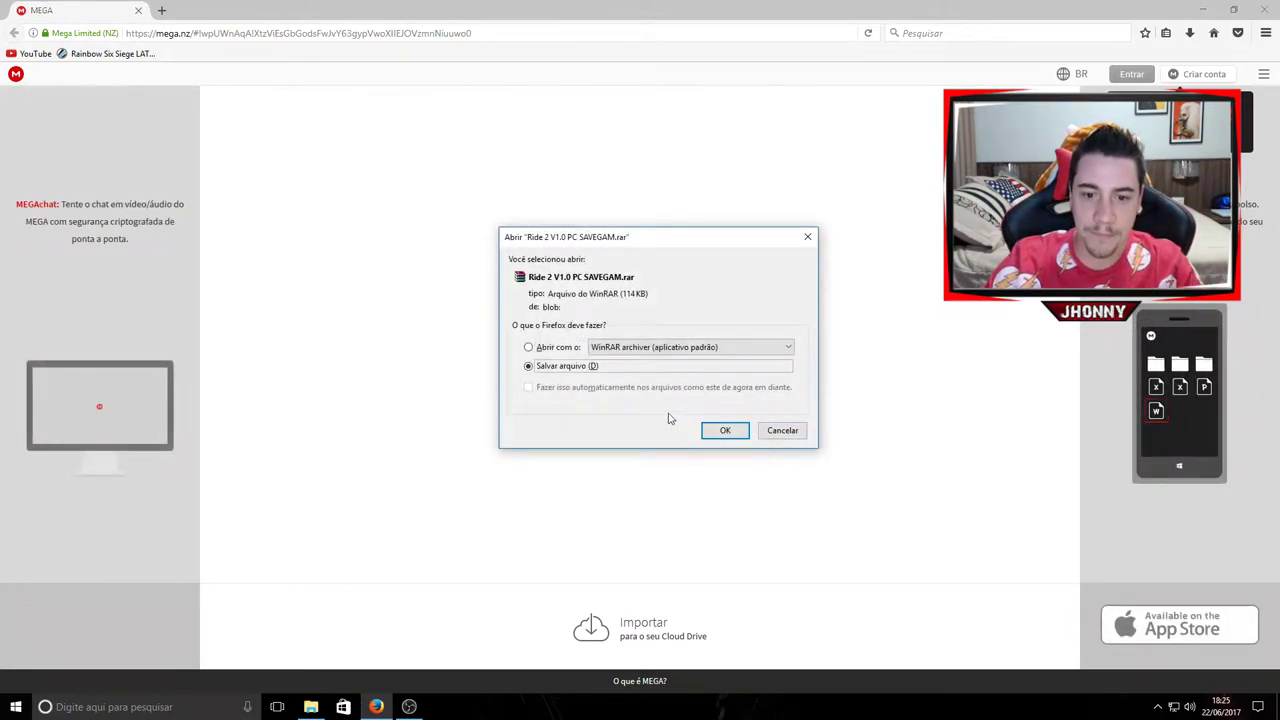
pyautogui.click(728, 431)
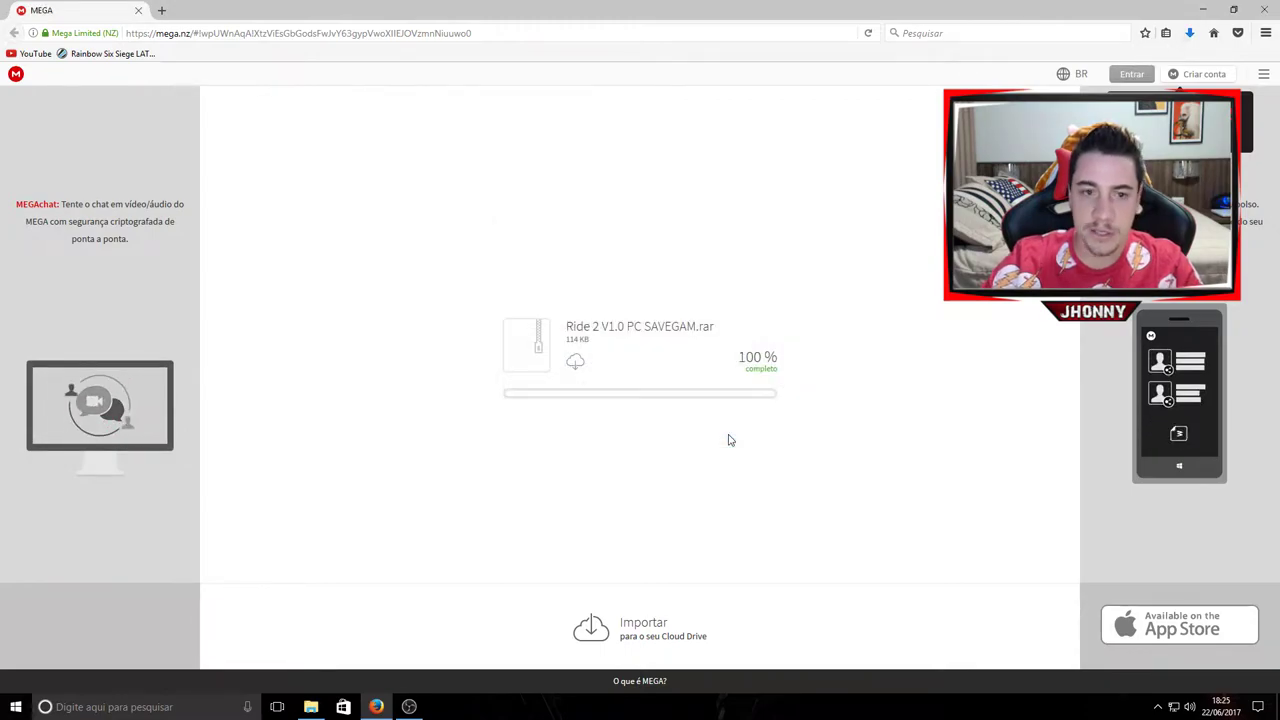
pyautogui.click(1203, 9)
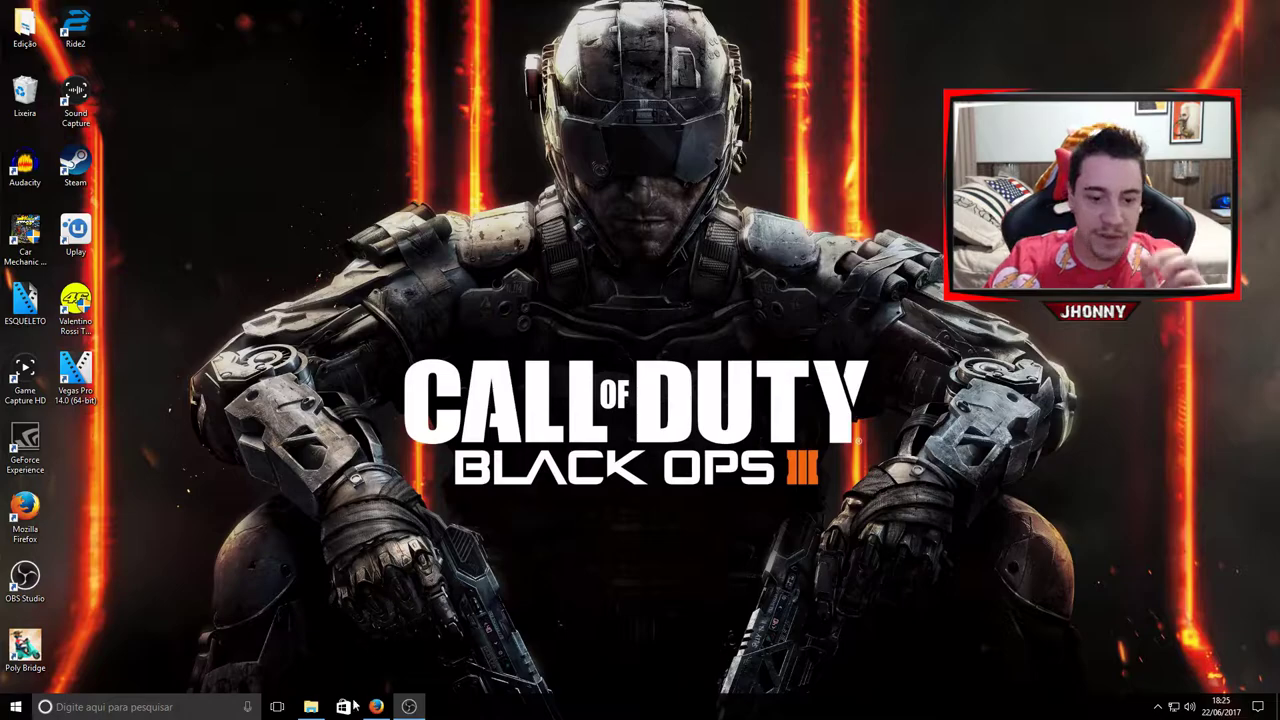
# Search the Ride2 Saves folder for GameProgression and open the file location of GameProgression - antigo
pyautogui.click(311, 706)
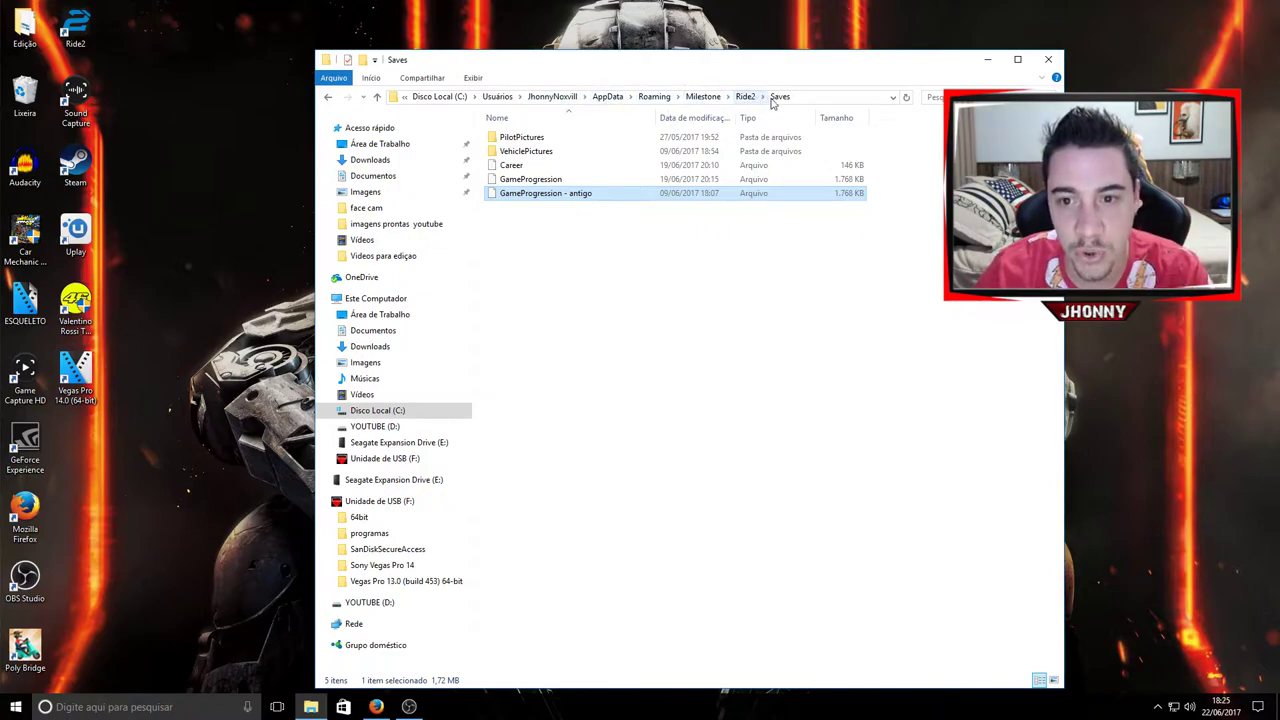
pyautogui.click(935, 96)
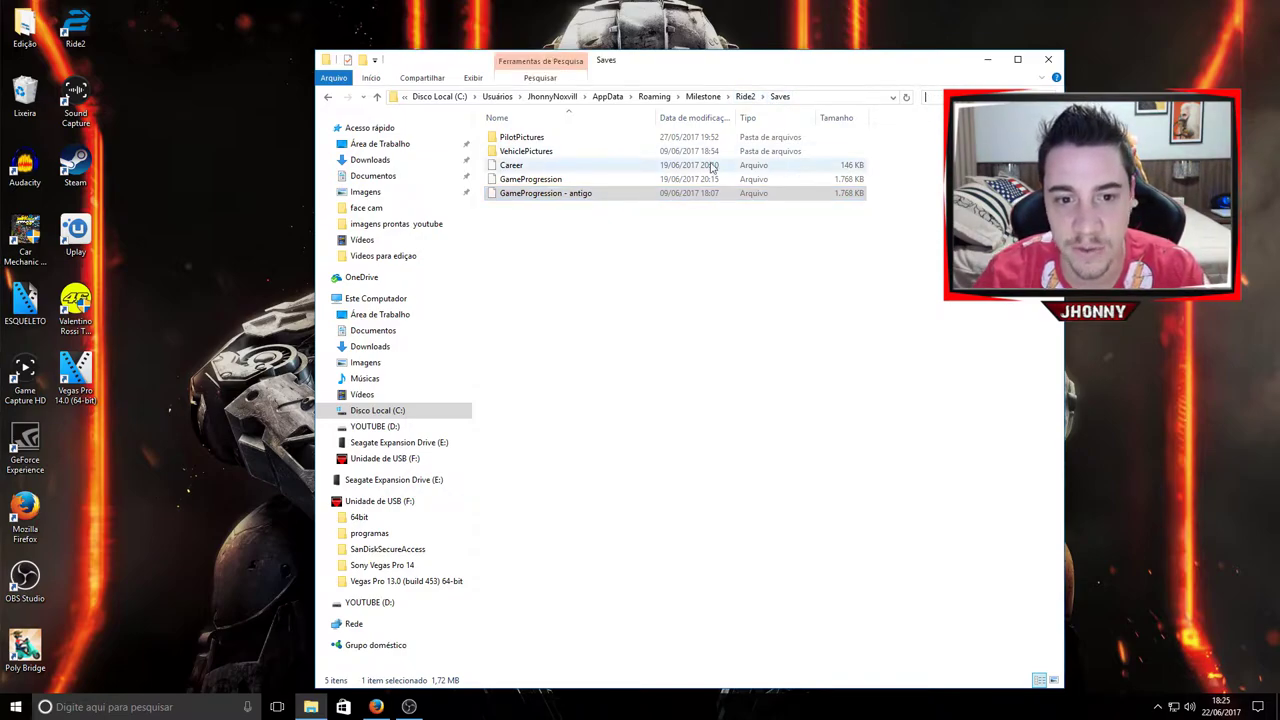
pyautogui.write('GameProgression')
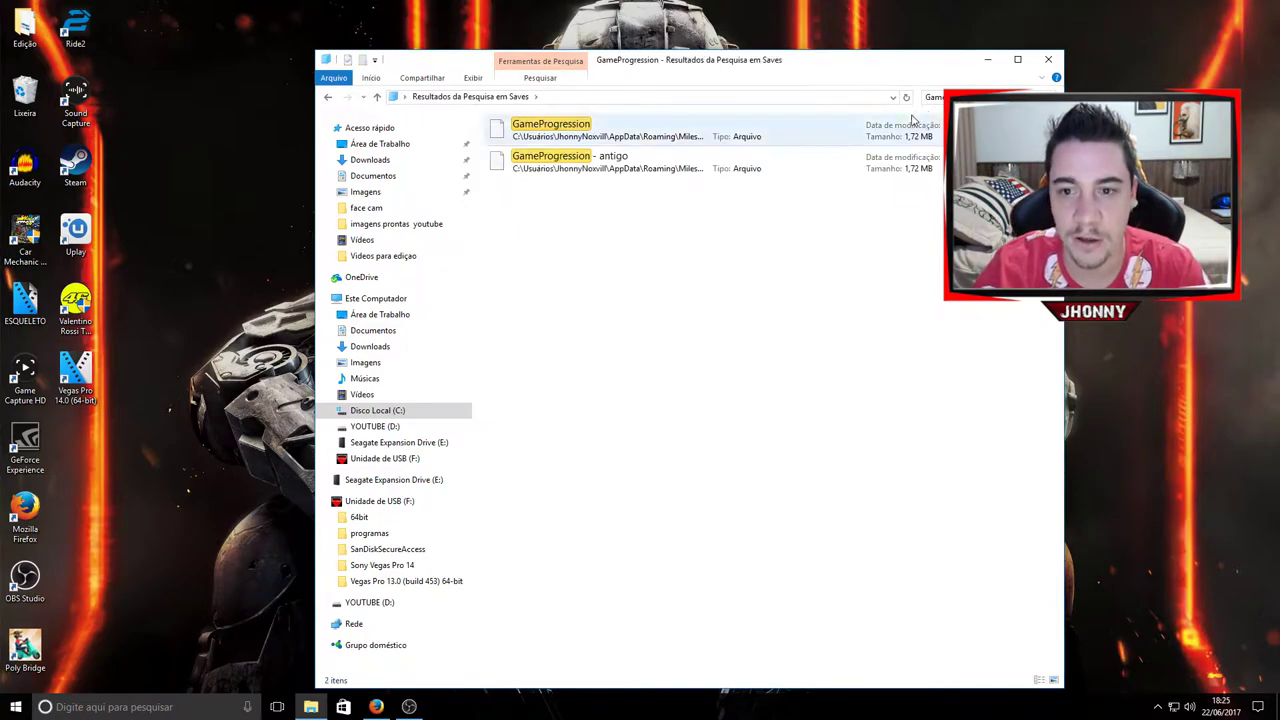
pyautogui.click(657, 168)
pyautogui.rightClick(657, 168)
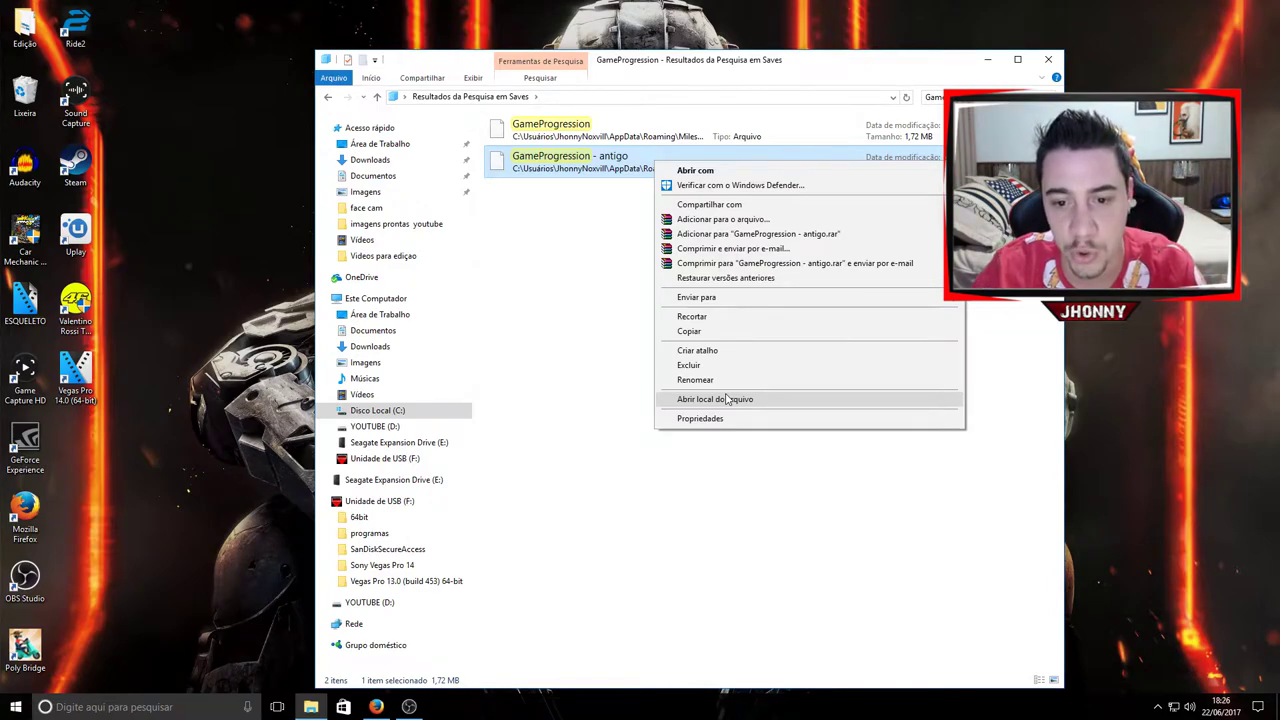
pyautogui.rightClick(611, 164)
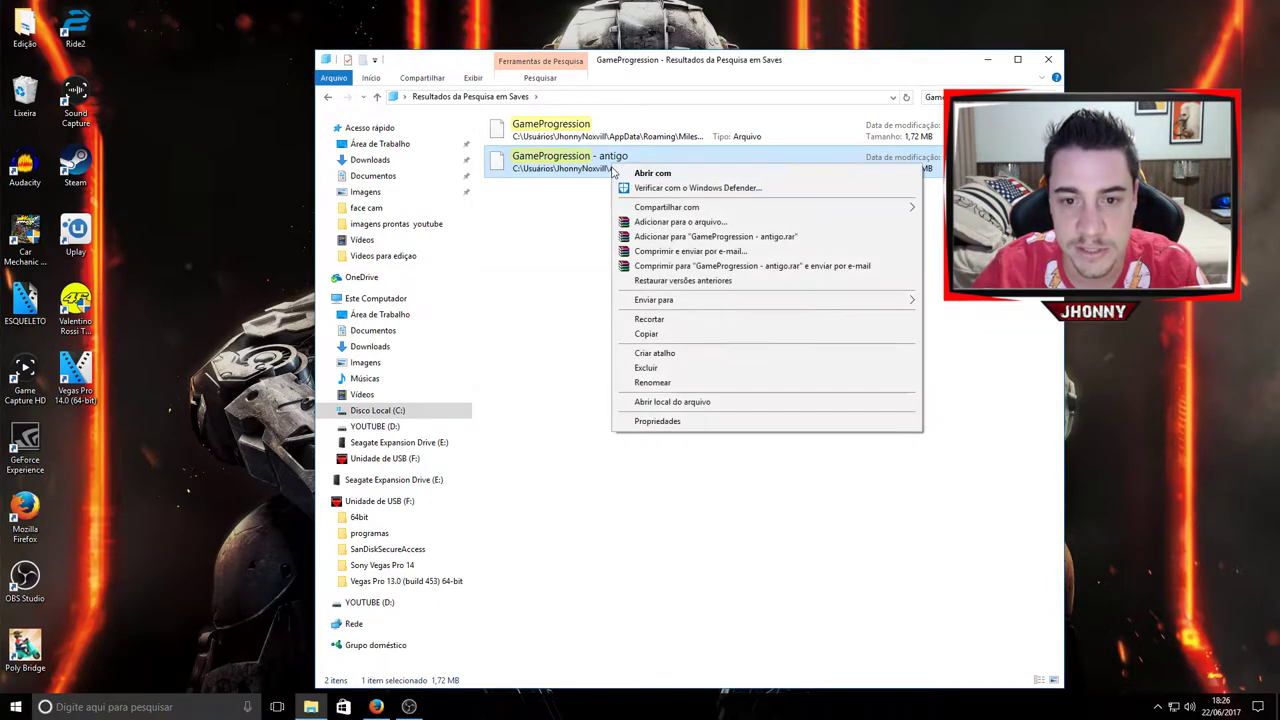
pyautogui.click(712, 404)
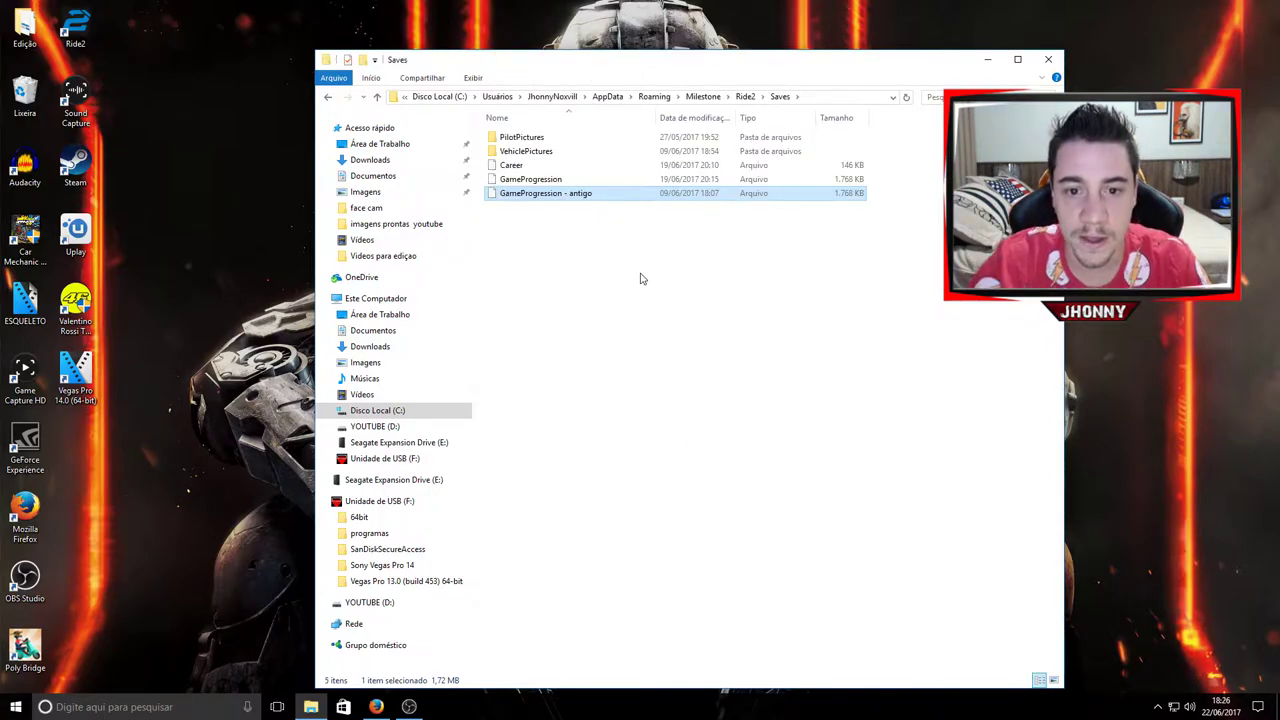
pyautogui.click(577, 180)
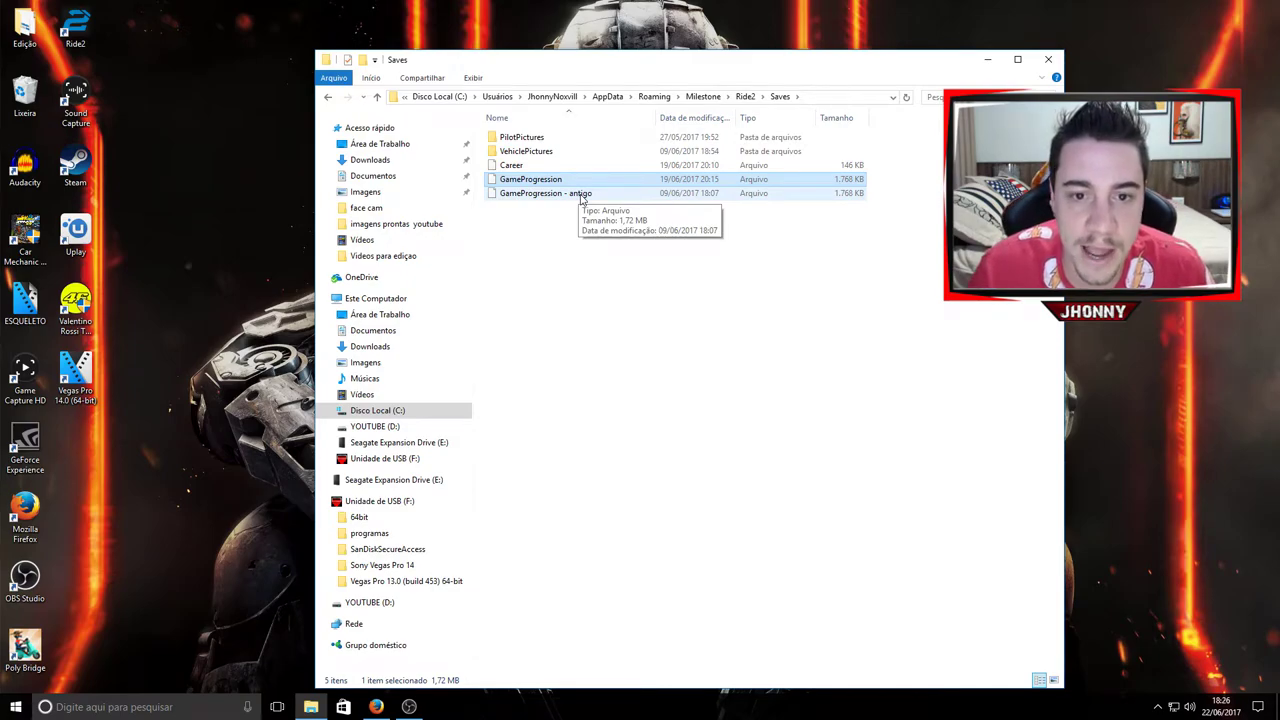
pyautogui.click(596, 199)
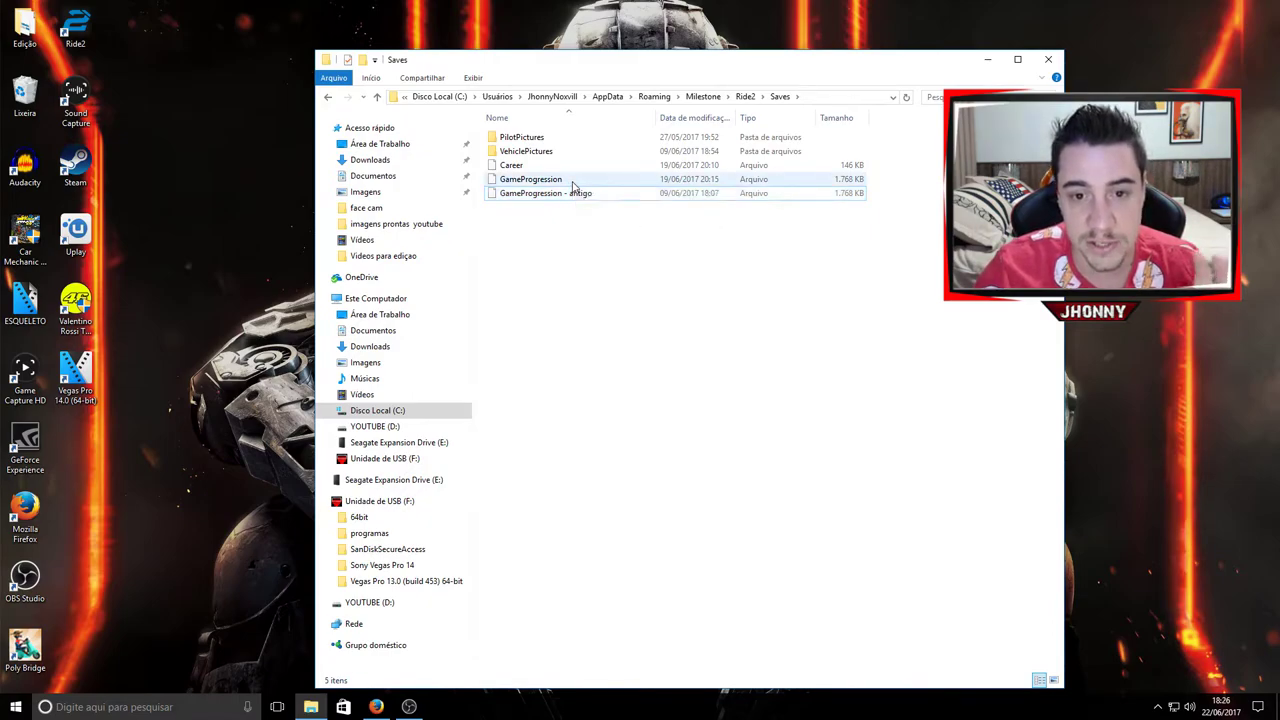
pyautogui.rightClick(573, 186)
pyautogui.rightClick(541, 182)
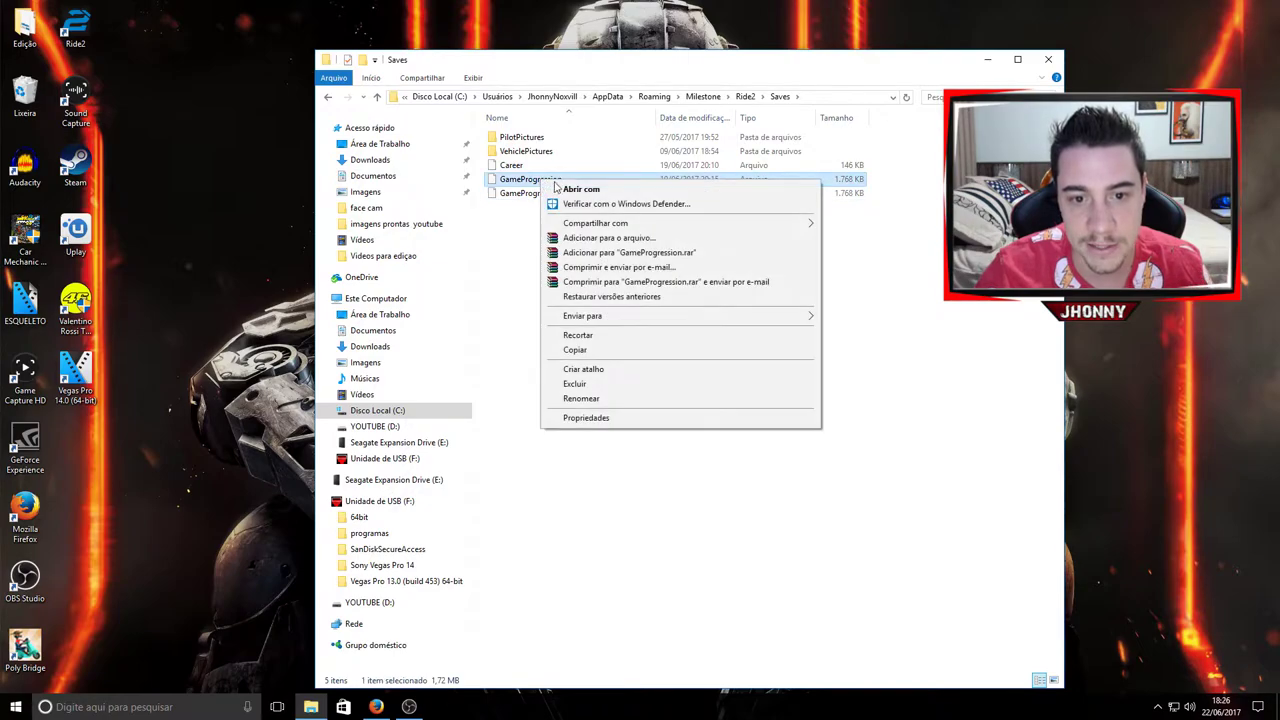
pyautogui.click(600, 397)
pyautogui.click(571, 178)
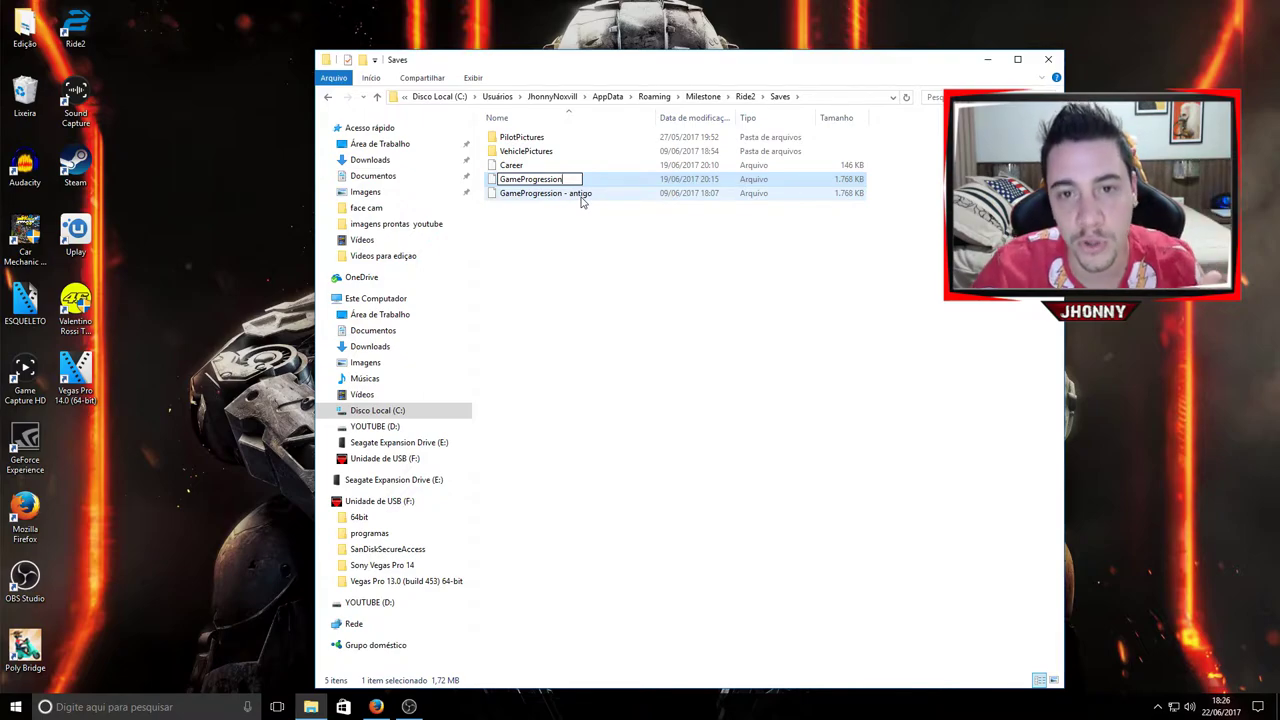
pyautogui.click(573, 232)
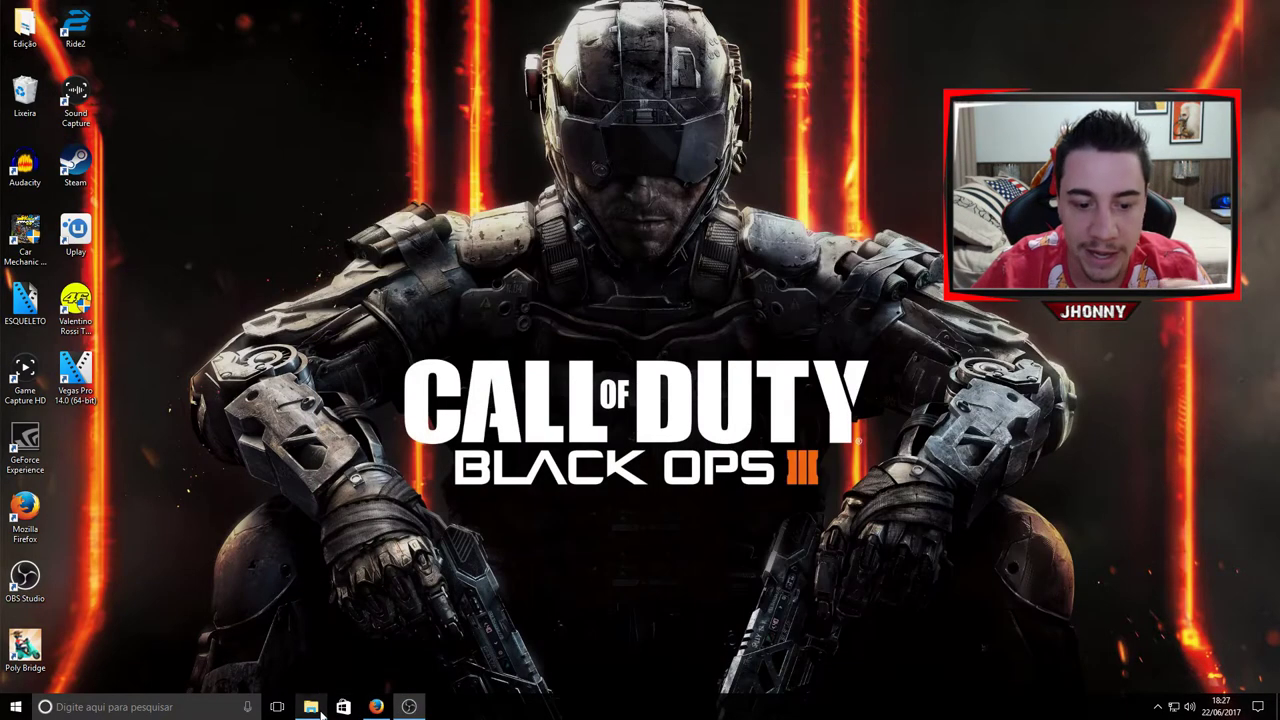
# Extract the Ride 2 V1.0 PC SAVEGAM archive in the Downloads folder into its own folder
pyautogui.click(311, 707)
pyautogui.click(311, 707)
pyautogui.click(311, 707)
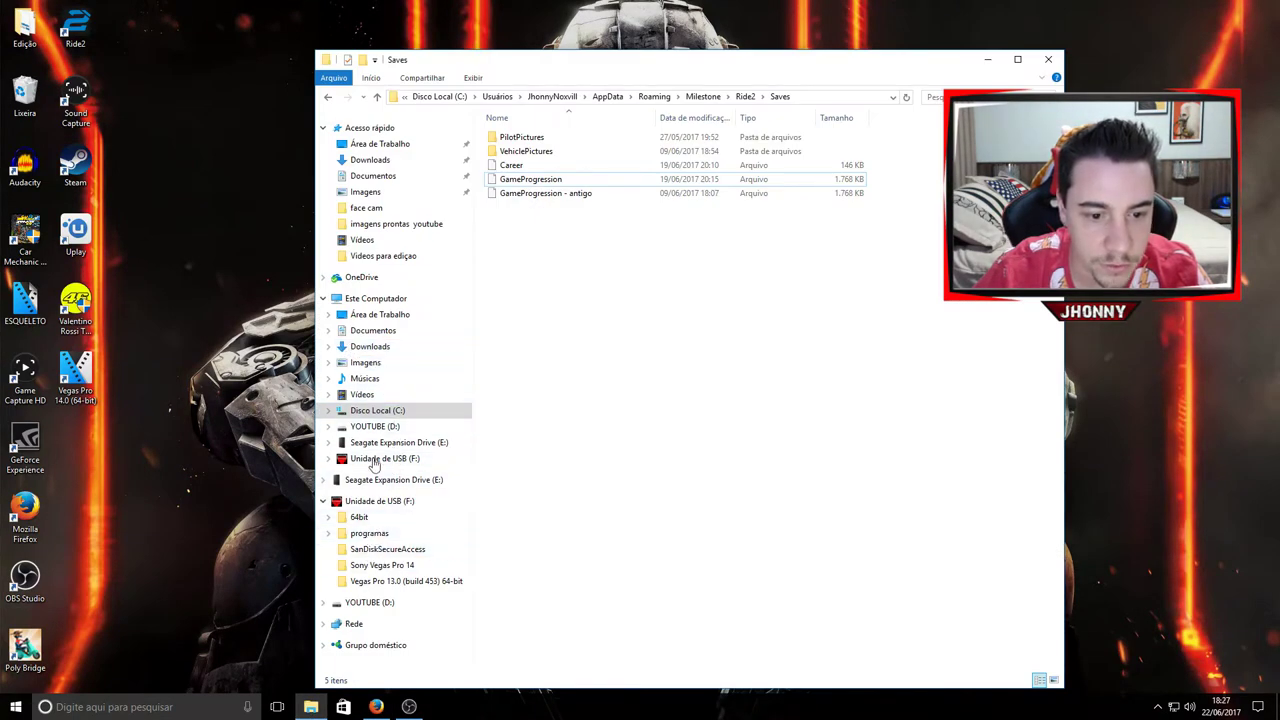
pyautogui.click(370, 346)
pyautogui.click(597, 170)
pyautogui.rightClick(594, 165)
pyautogui.click(645, 188)
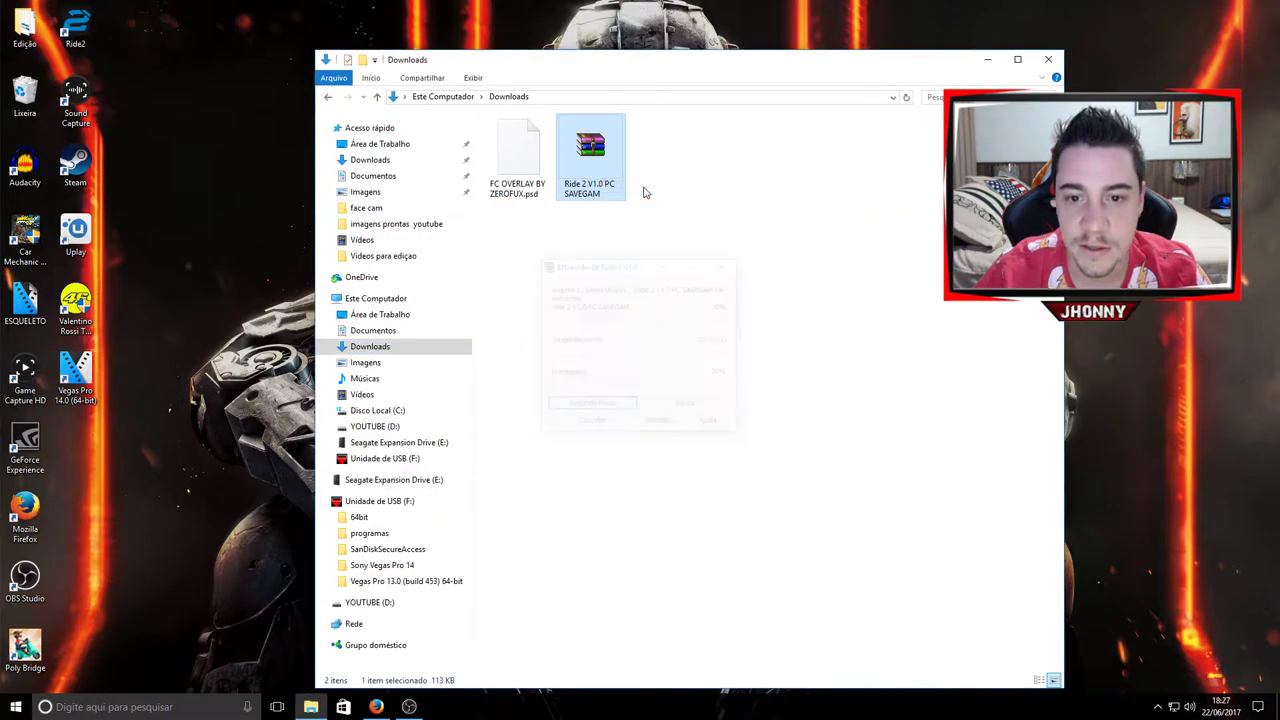
# Copy the GameProgression file from the extracted Ride 2 V1.0 PC SAVEGAM folder
pyautogui.doubleClick(669, 174)
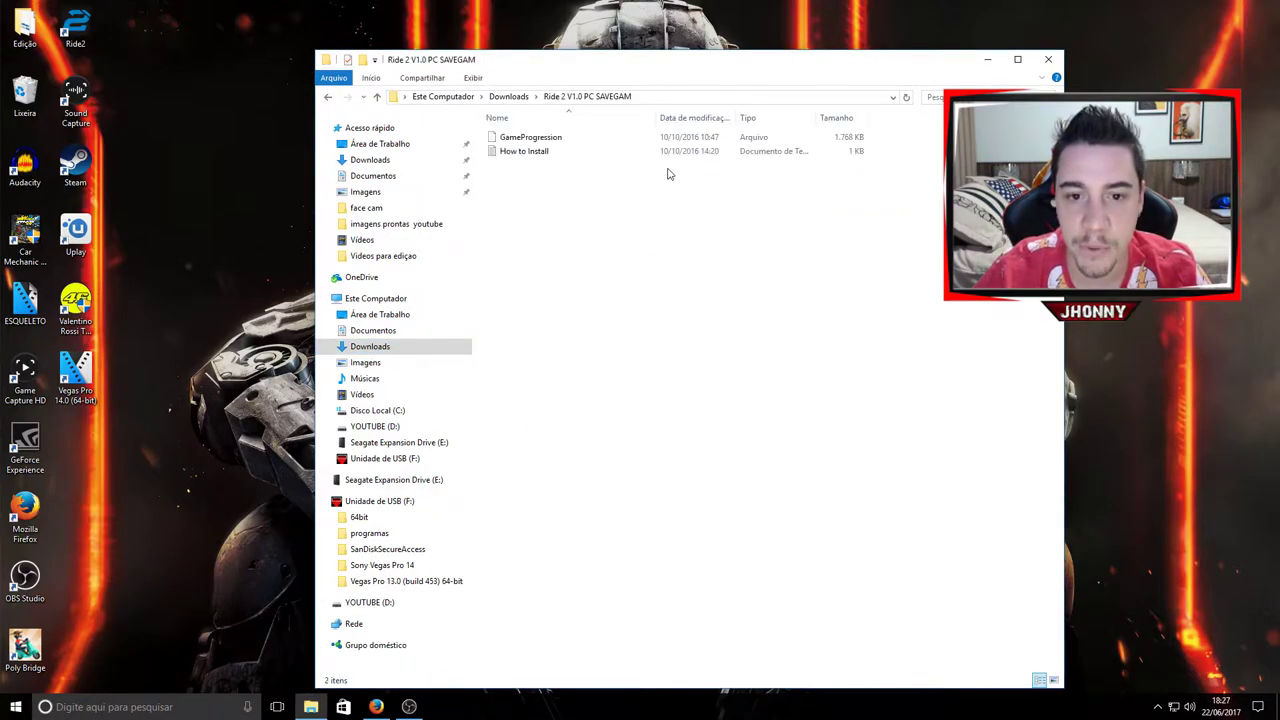
pyautogui.rightClick(535, 142)
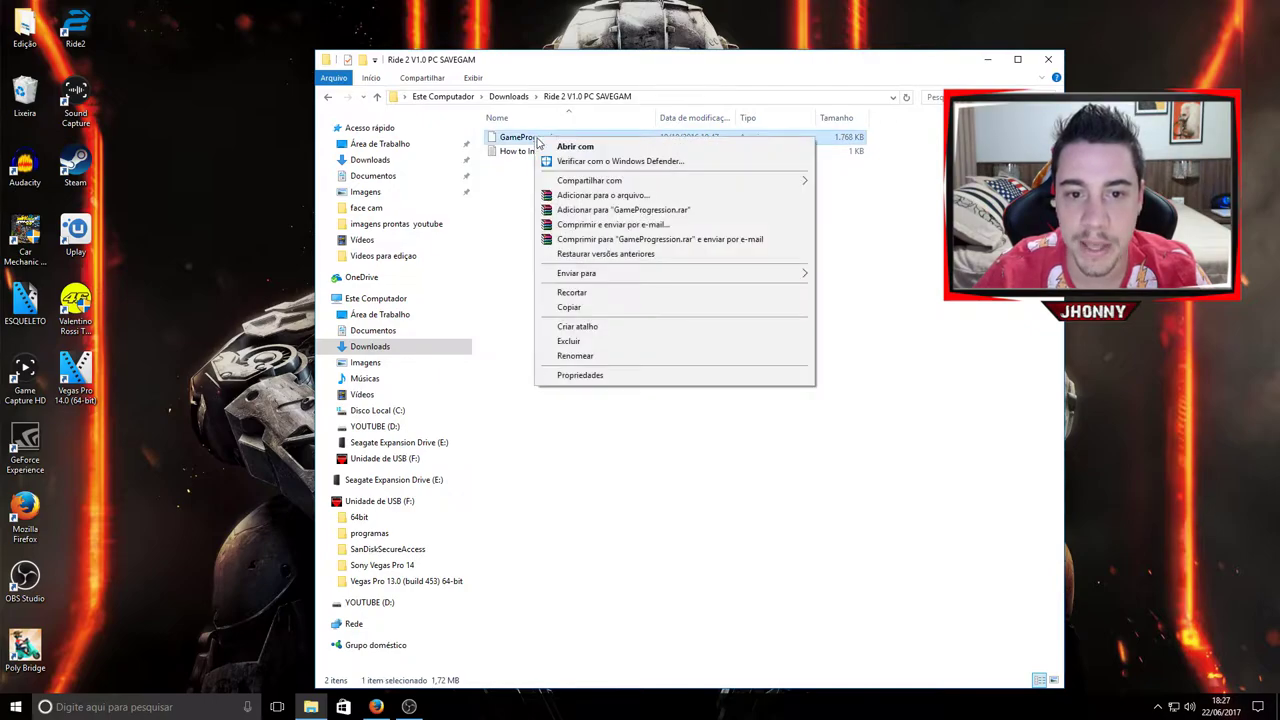
pyautogui.click(594, 306)
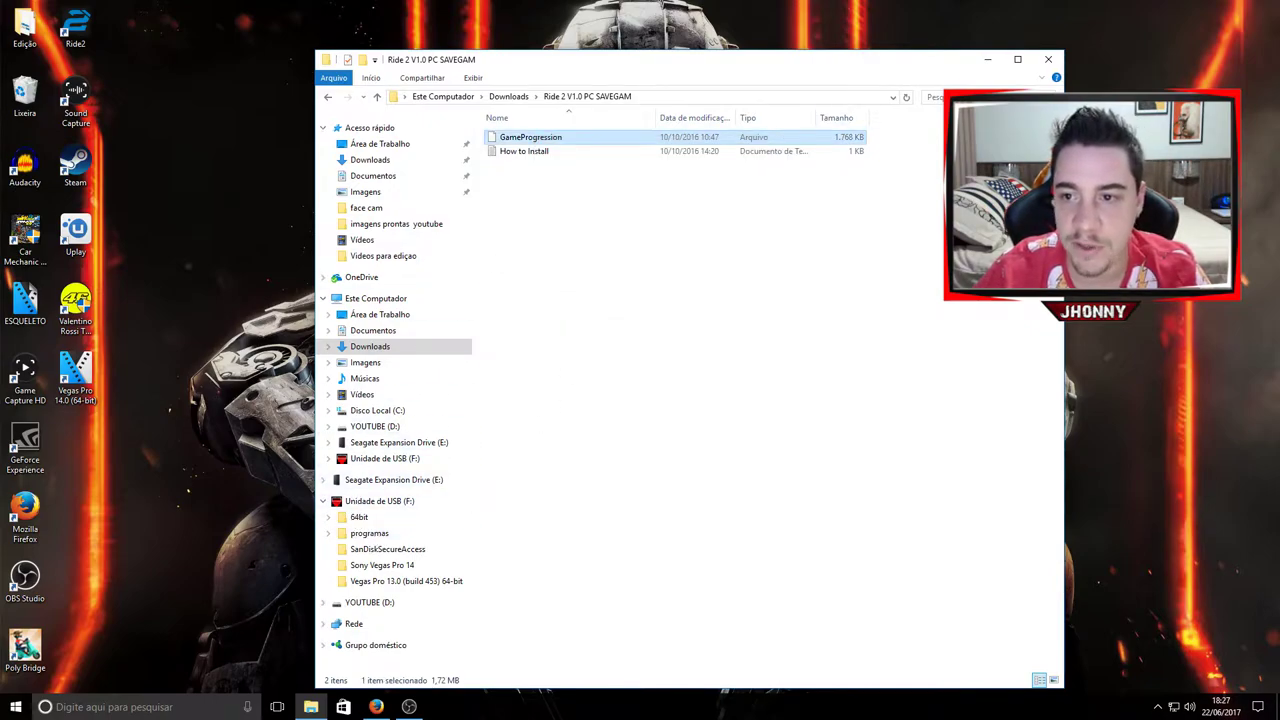
# Search Disco Local (C:) for GameProgression and open the file location of GameProgression - antigo
pyautogui.hotkey('ctrl', 'f')
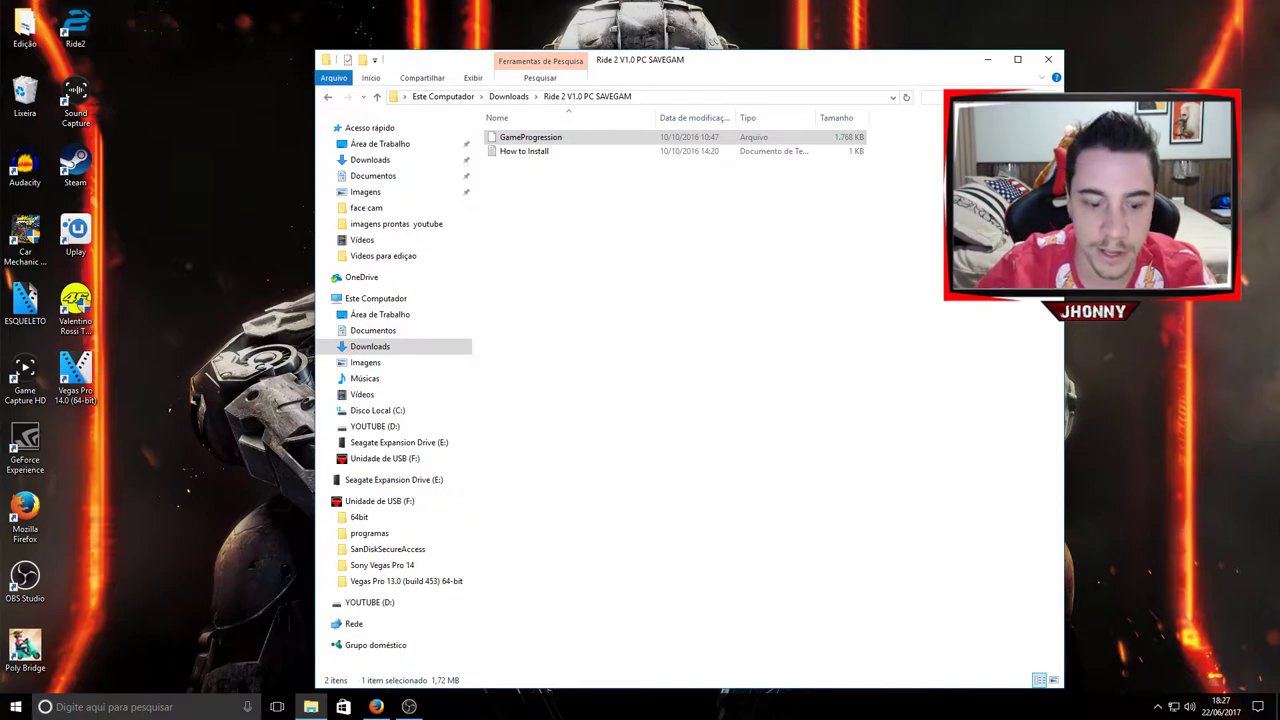
pyautogui.write('Game')
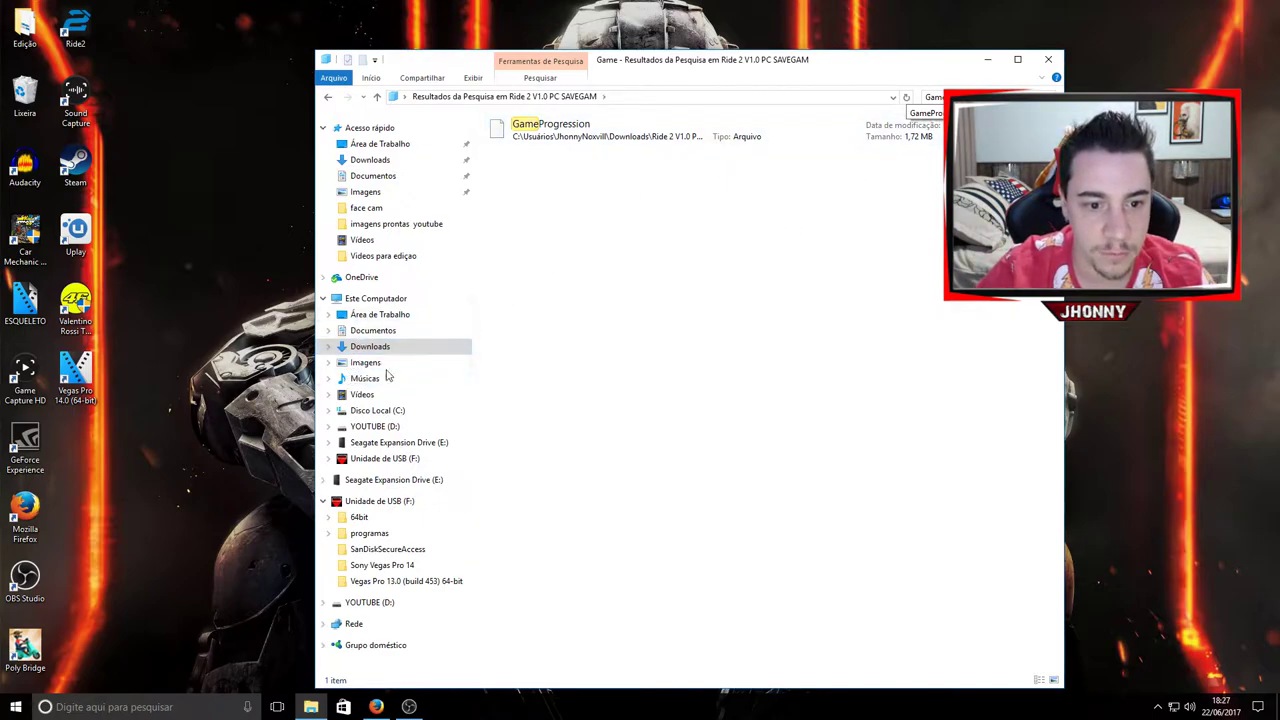
pyautogui.click(378, 411)
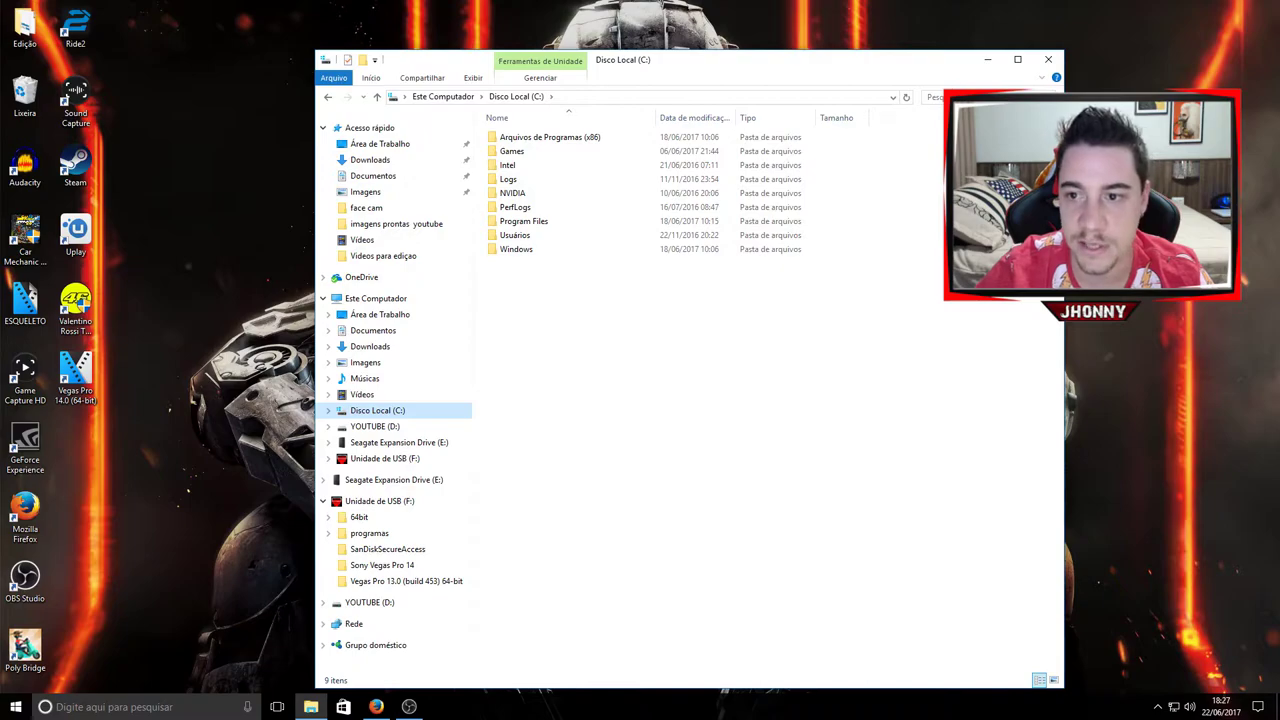
pyautogui.hotkey('ctrl', 'e')
pyautogui.write('Game')
pyautogui.press('Down')
pyautogui.press('Down')
pyautogui.press('Return')
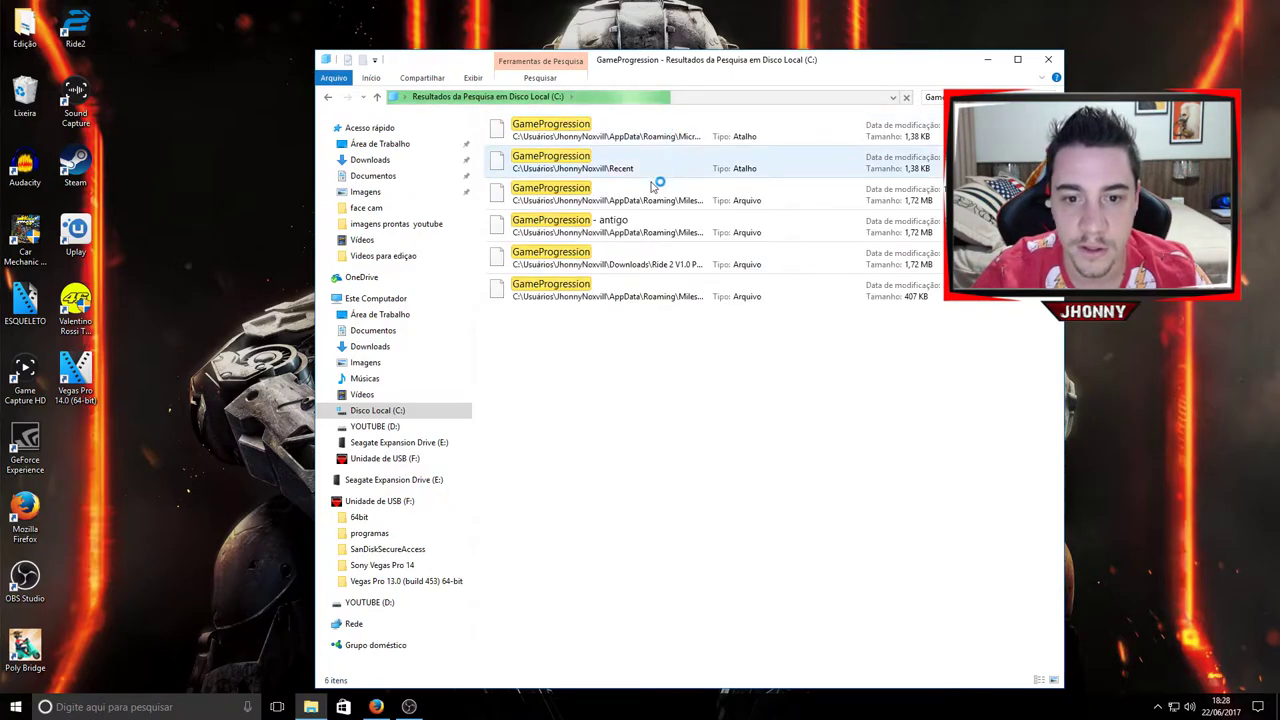
pyautogui.rightClick(679, 230)
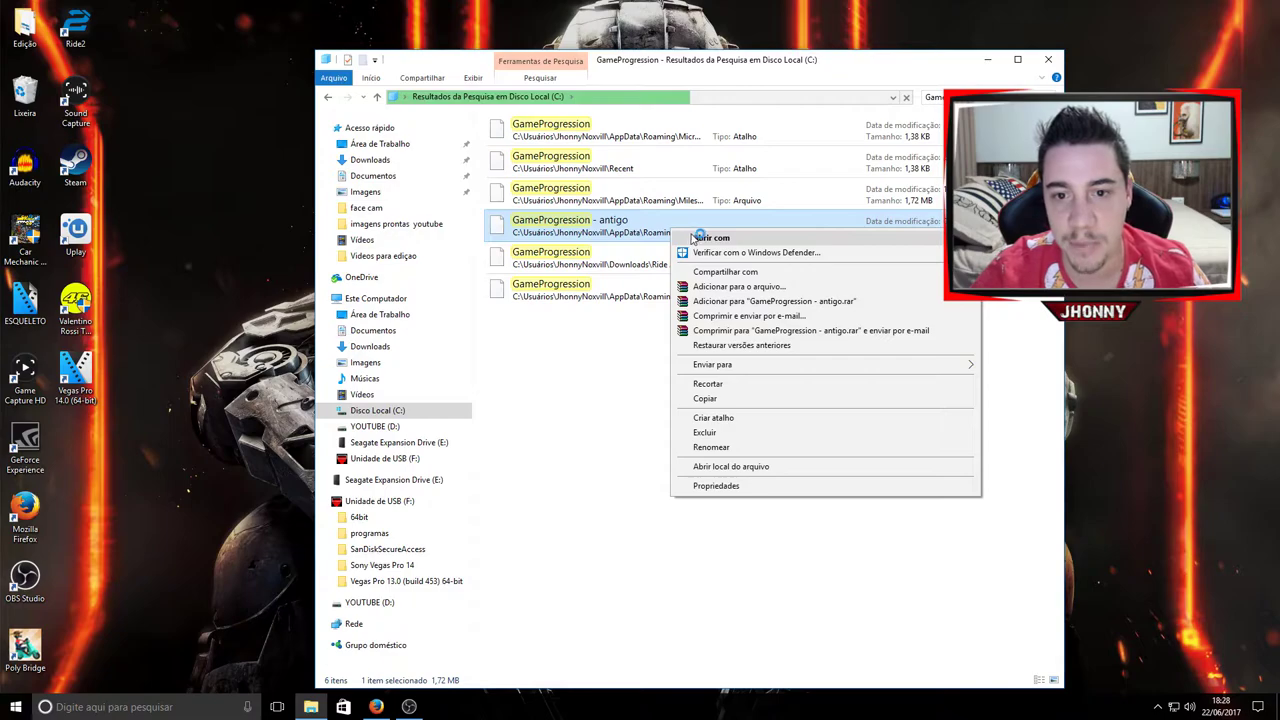
pyautogui.click(728, 467)
pyautogui.click(620, 274)
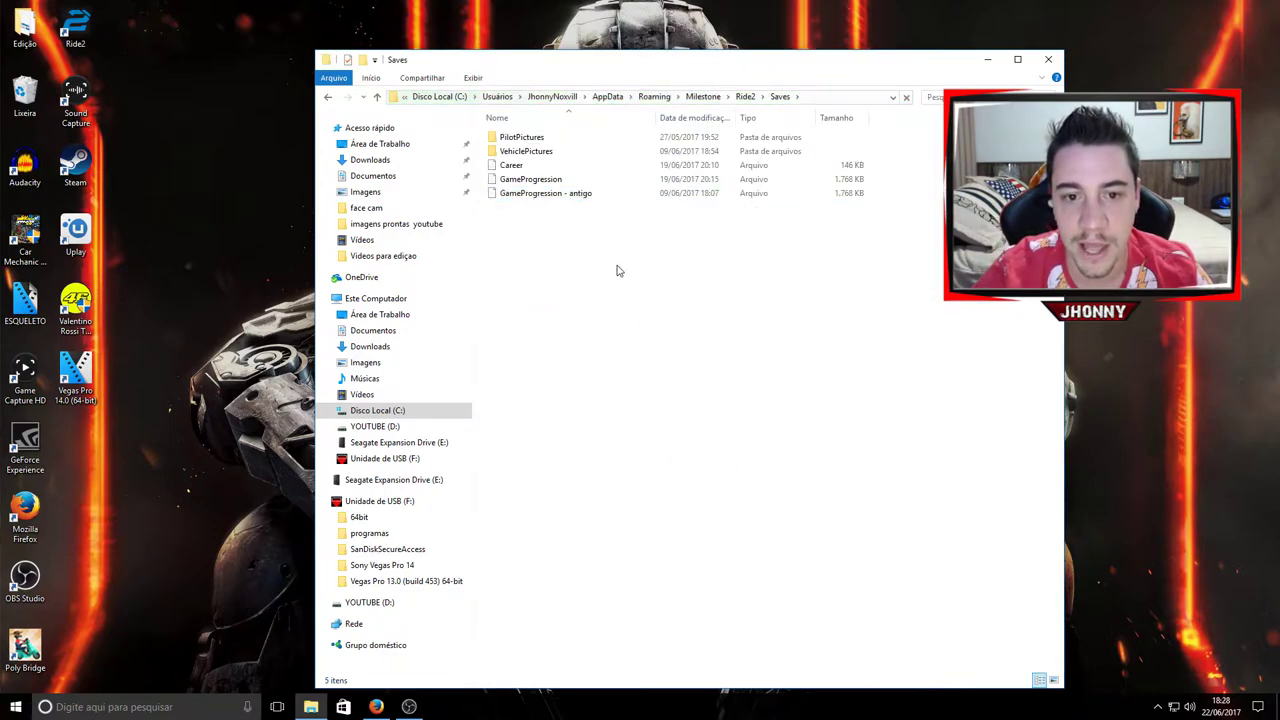
pyautogui.rightClick(571, 233)
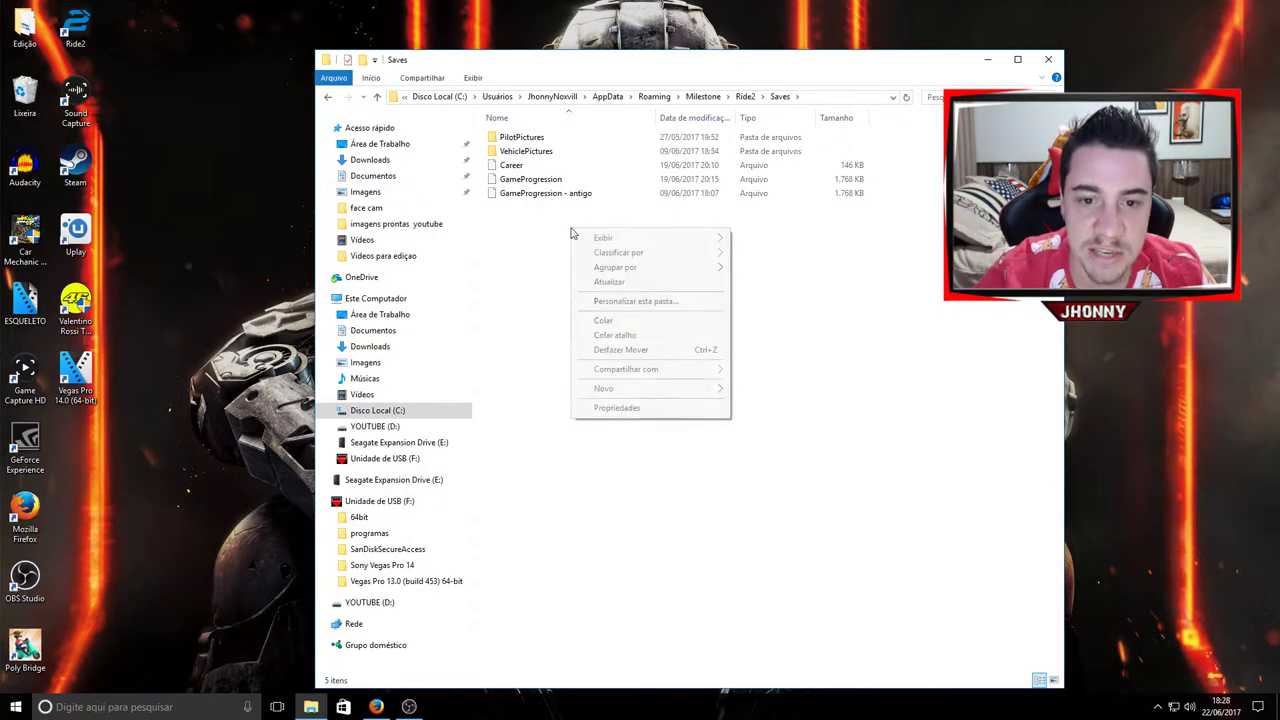
pyautogui.click(603, 321)
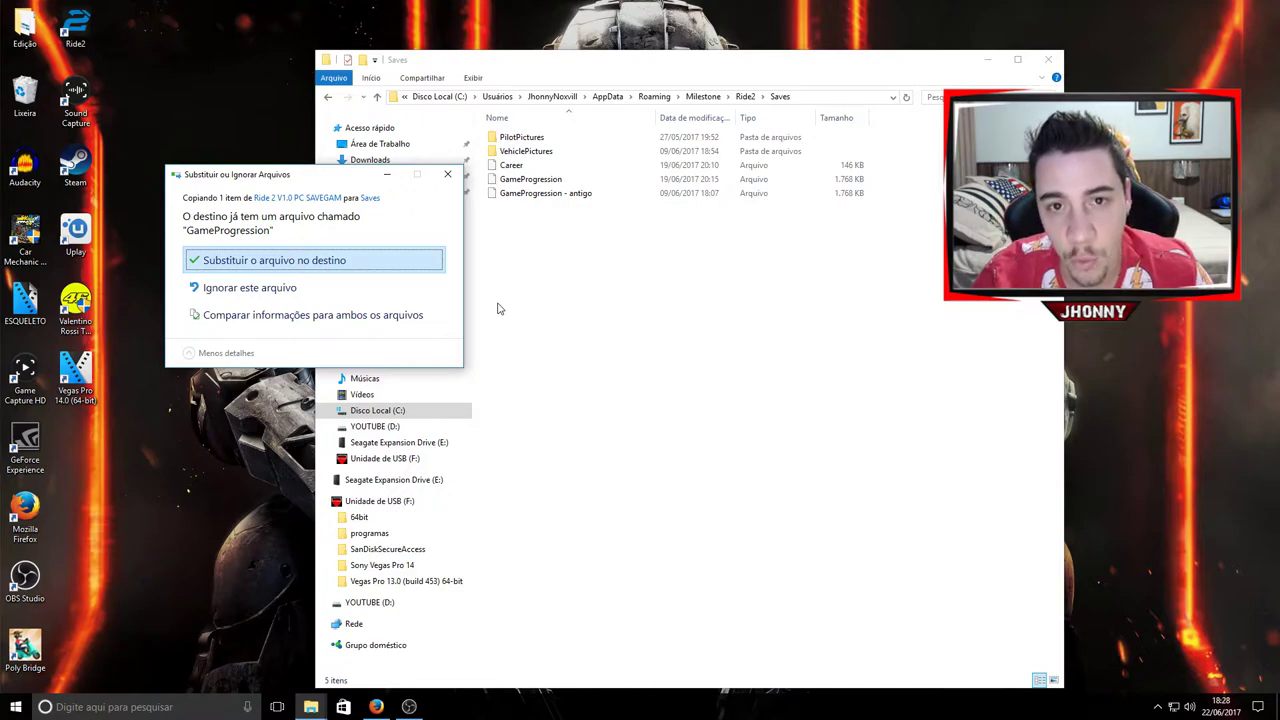
pyautogui.click(446, 178)
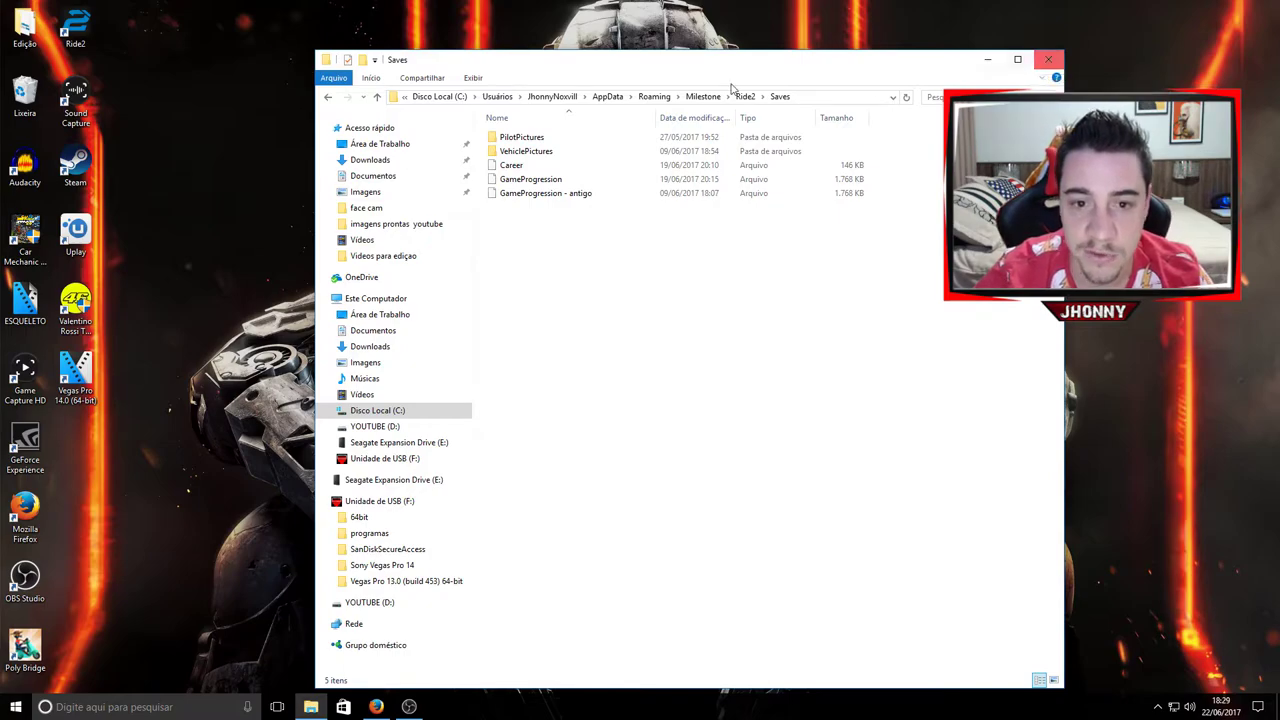
# Rename the existing GameProgression file in the Ride2 Saves folder as "GameProgression -antigo 2"
pyautogui.rightClick(569, 186)
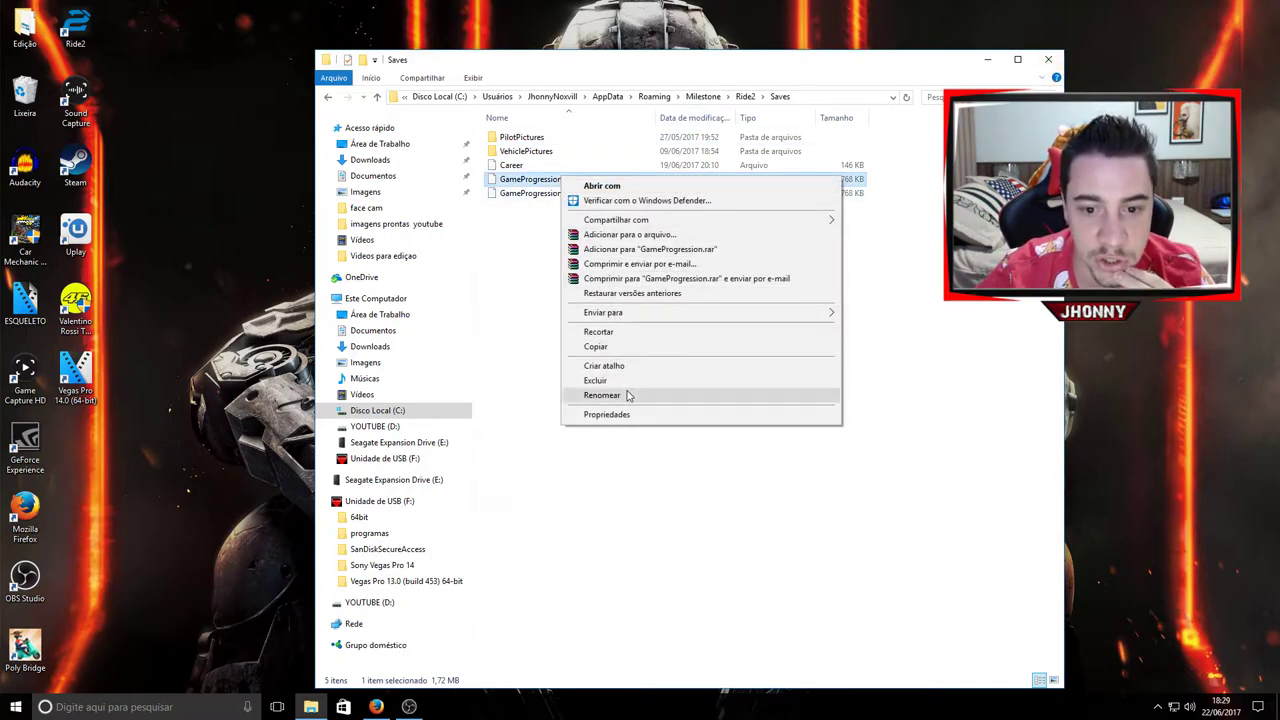
pyautogui.click(610, 395)
pyautogui.click(576, 179)
pyautogui.write('- ant')
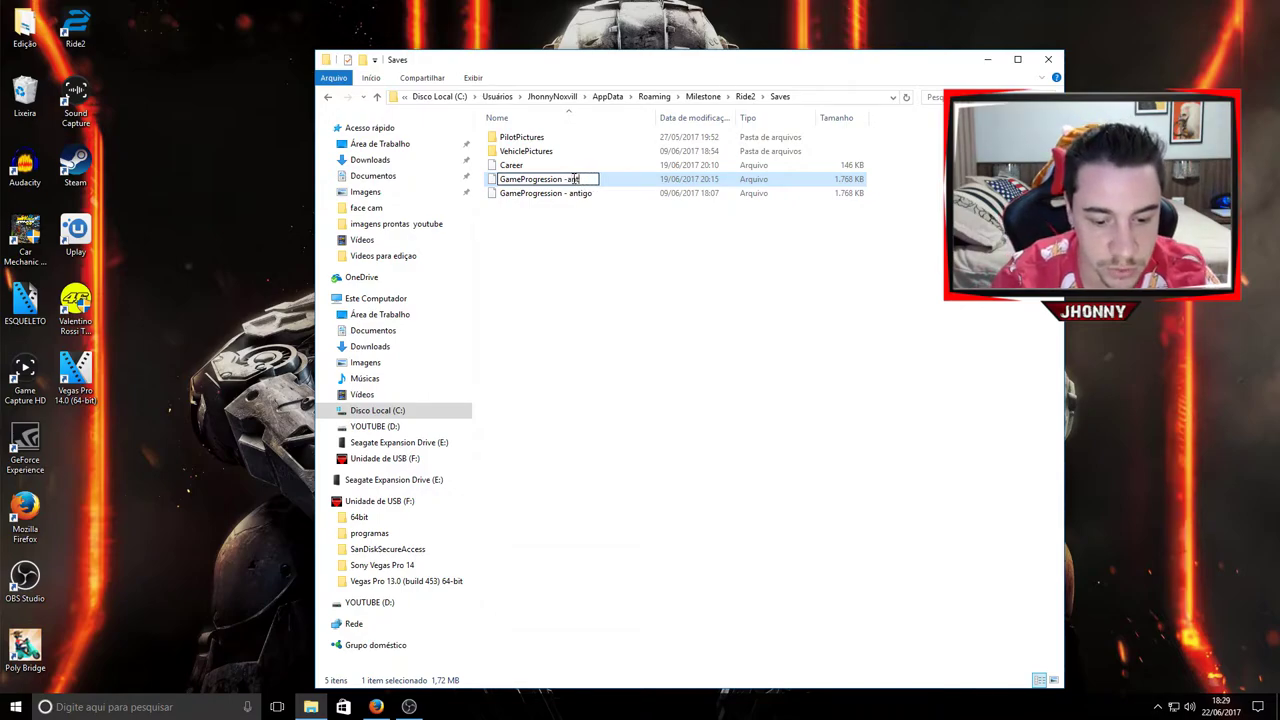
pyautogui.write('igo 2')
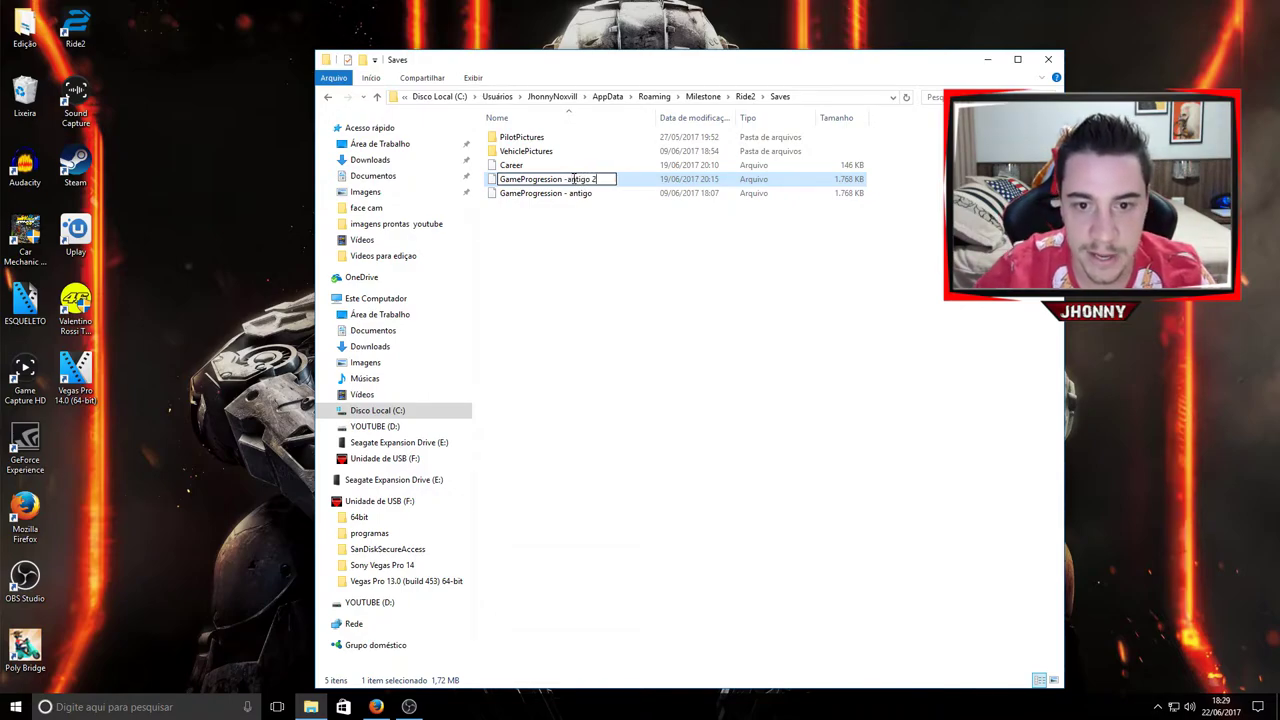
pyautogui.click(566, 268)
# Paste the copied GameProgression save file into the Ride2 Saves folder
pyautogui.rightClick(596, 284)
pyautogui.click(612, 359)
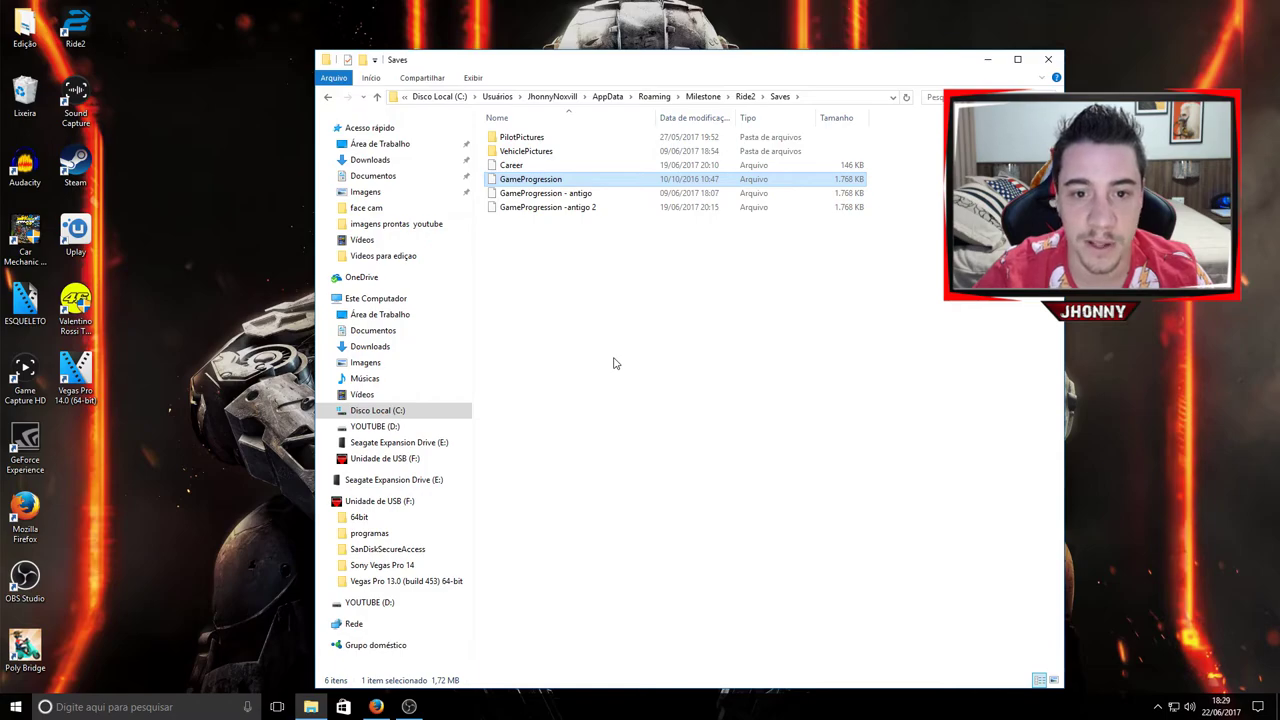
pyautogui.click(593, 197)
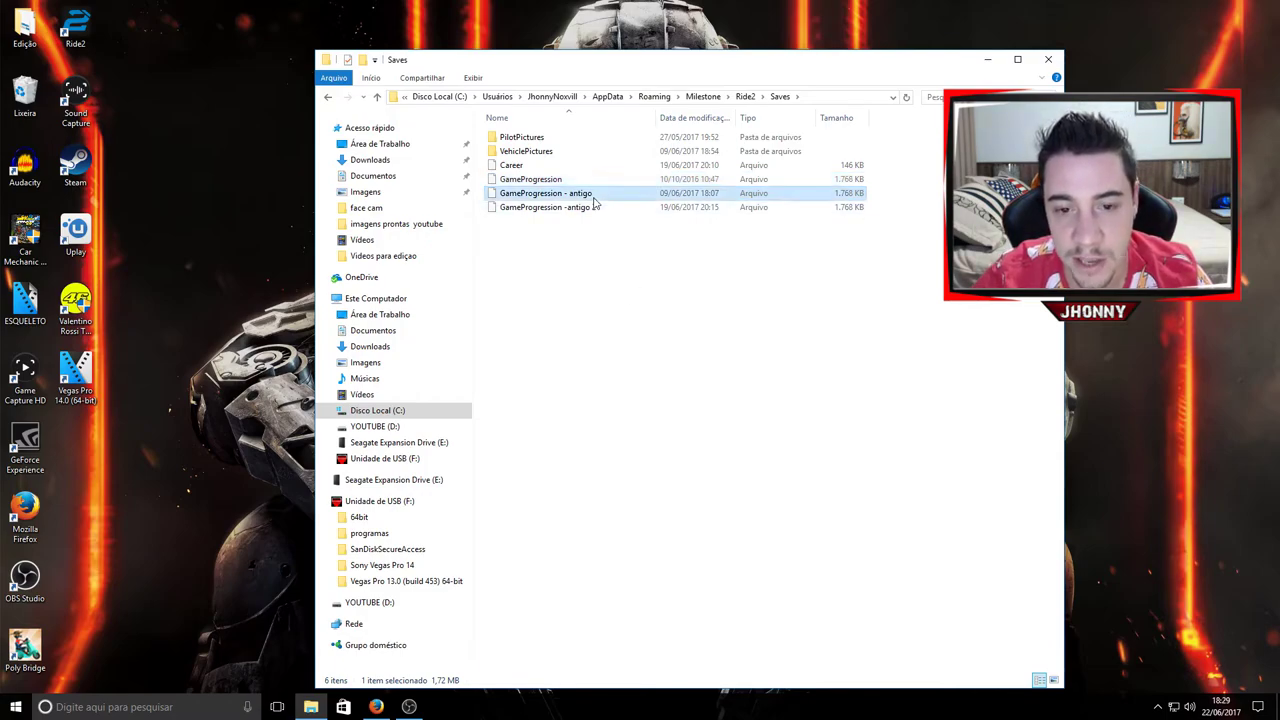
pyautogui.click(587, 212)
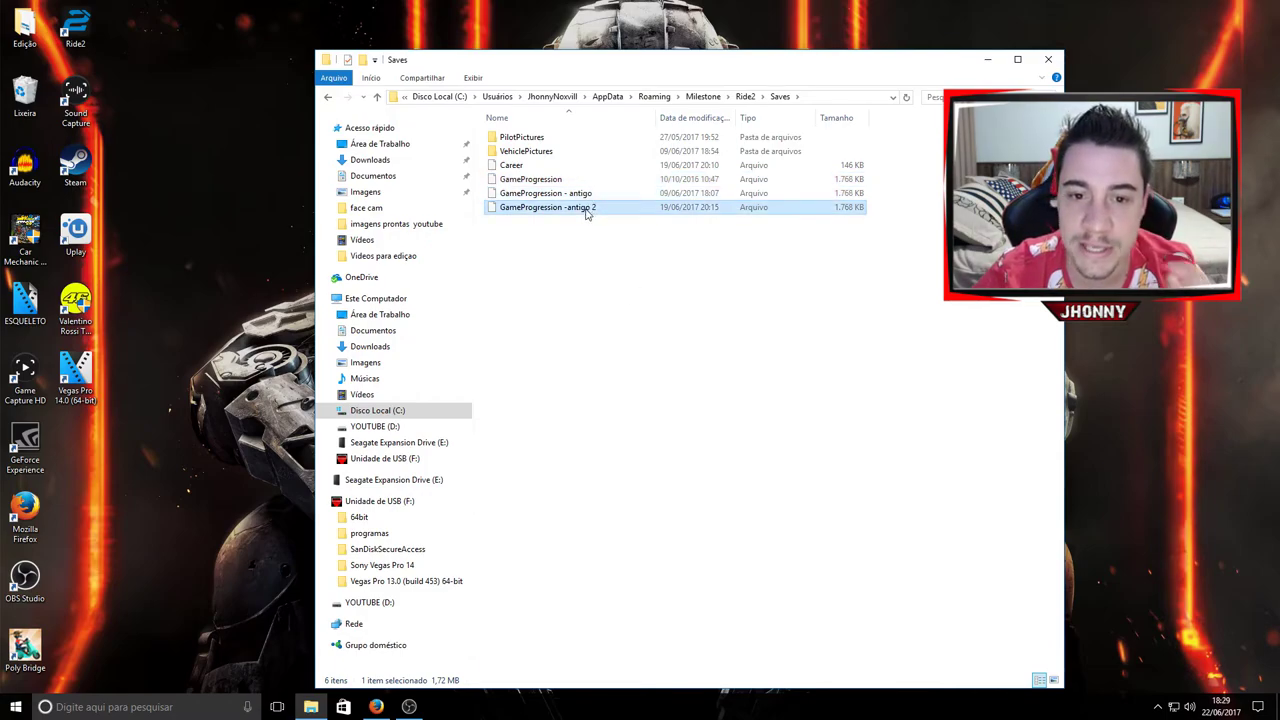
pyautogui.click(573, 181)
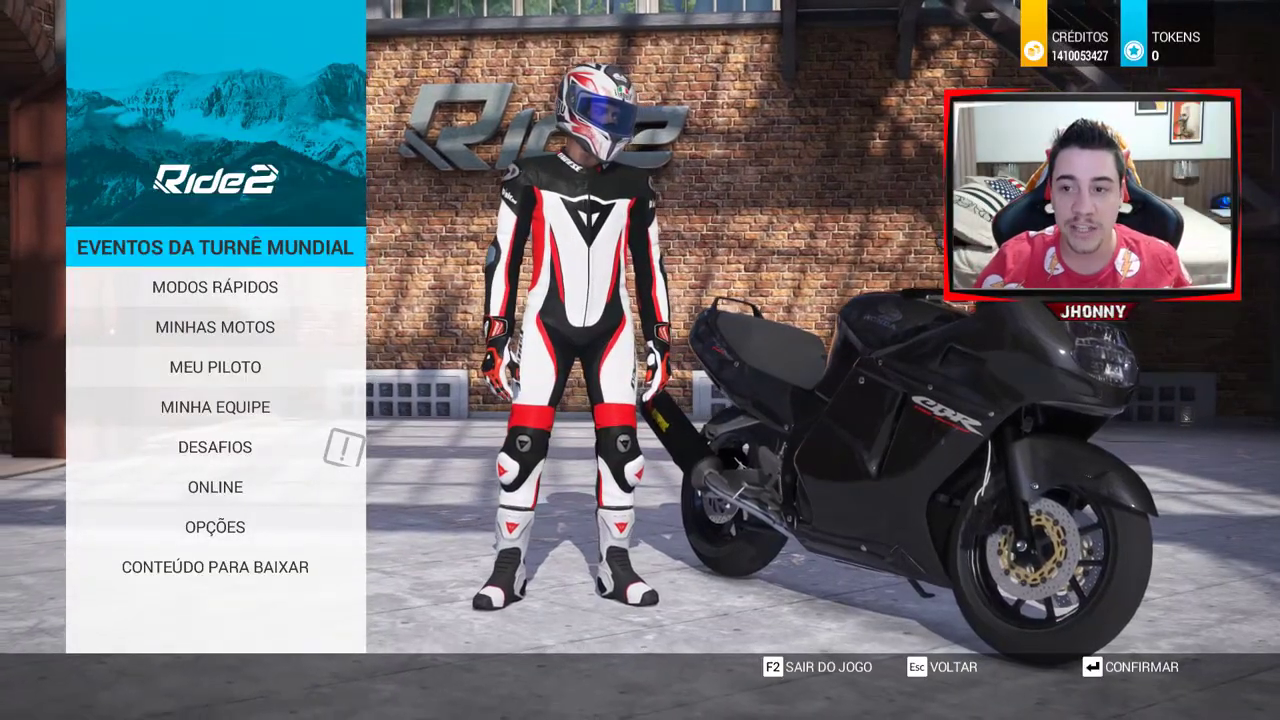
# In Ride 2, open Garagem under Minhas Motos to view the motorcycles in the installed save
pyautogui.press('Down')
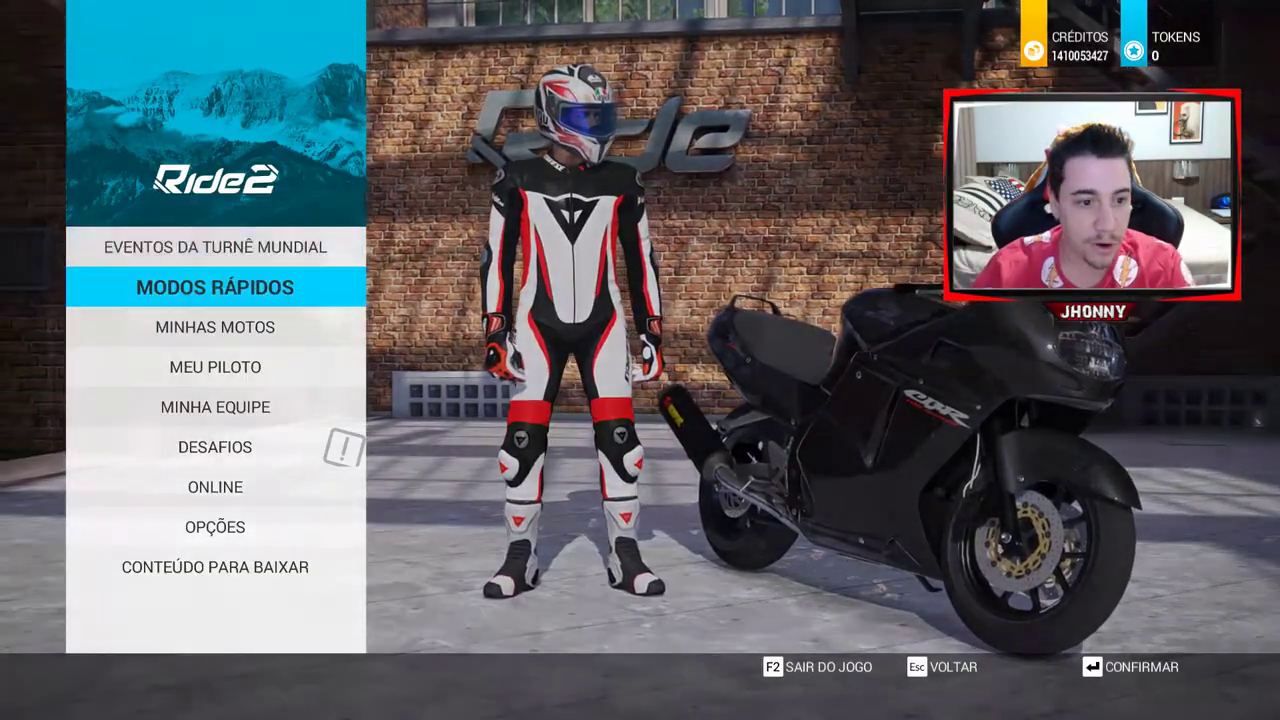
pyautogui.press('Down')
pyautogui.press('Return')
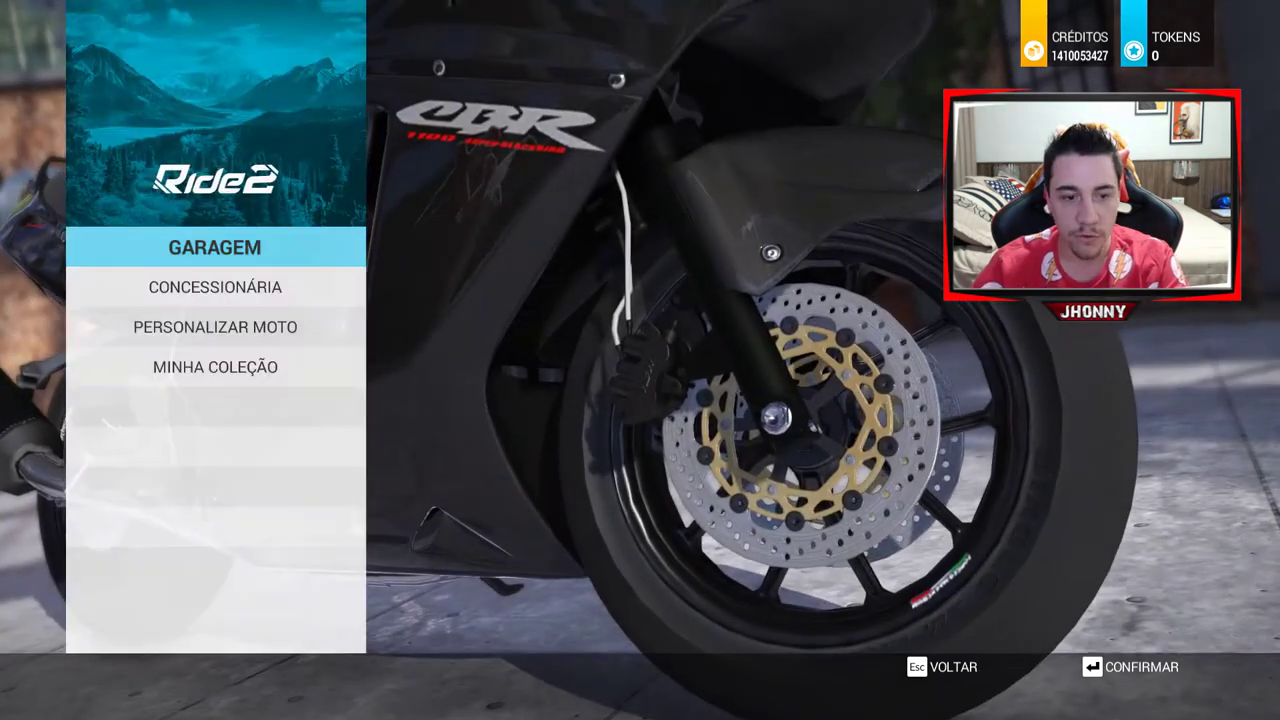
pyautogui.press('Down')
pyautogui.press('Up')
pyautogui.press('Return')
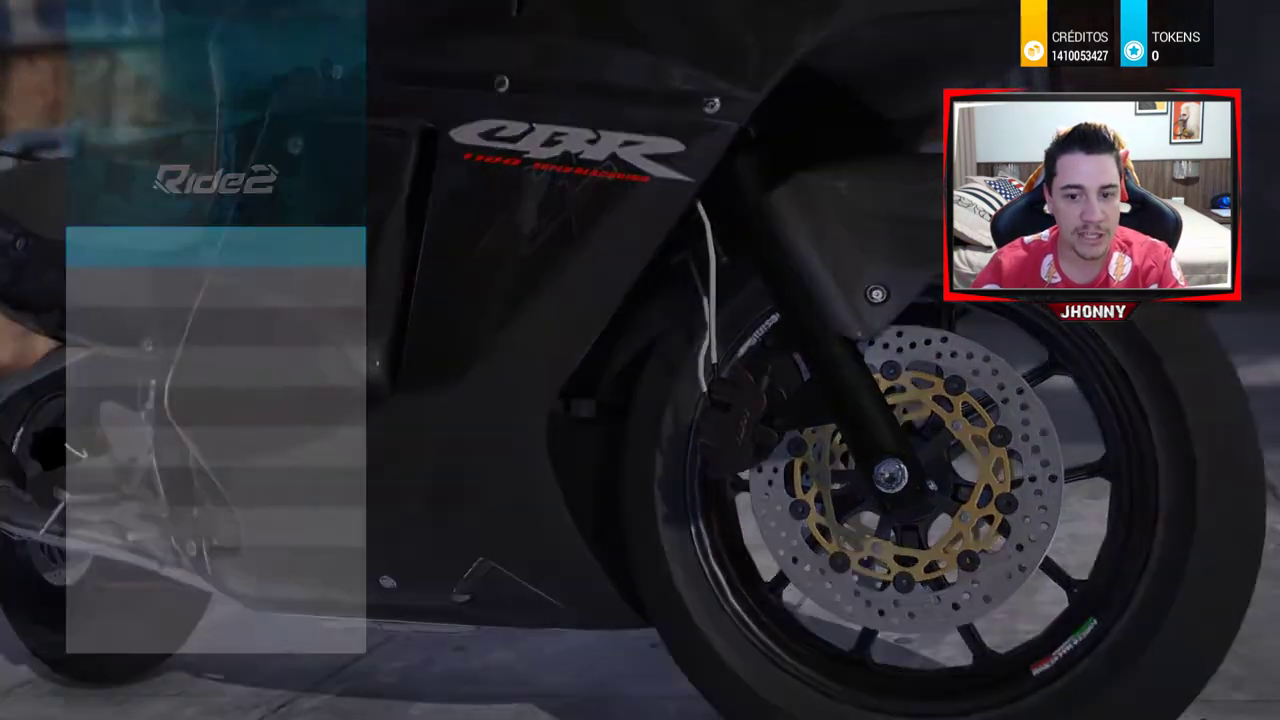
# Browse the garage's motorcycles one by one and examine the models included in the installed save, as far as the Suzuki TL1000R
pyautogui.press('Right')
pyautogui.press('Right')
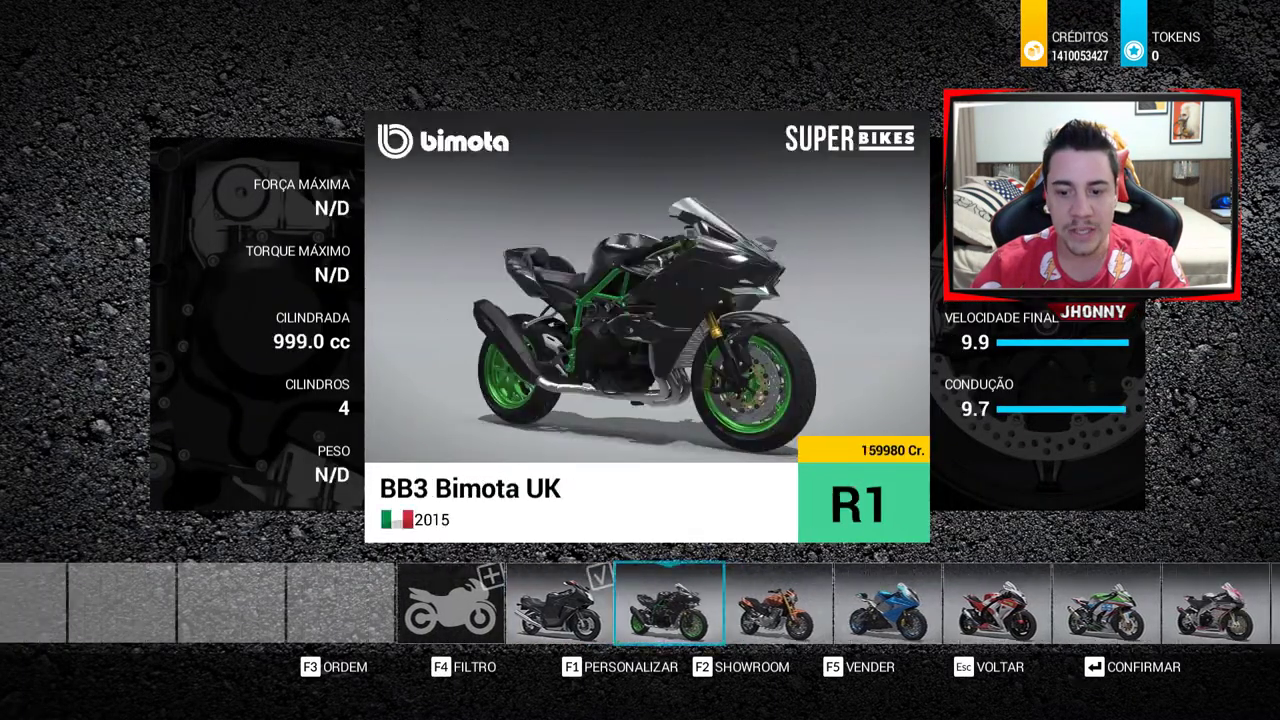
pyautogui.press('Right')
pyautogui.press('Right')
pyautogui.press('Right')
pyautogui.press('Right')
pyautogui.press('Right')
pyautogui.press('Right')
pyautogui.press('Right')
pyautogui.press('Left')
pyautogui.press('Right')
pyautogui.press('Left')
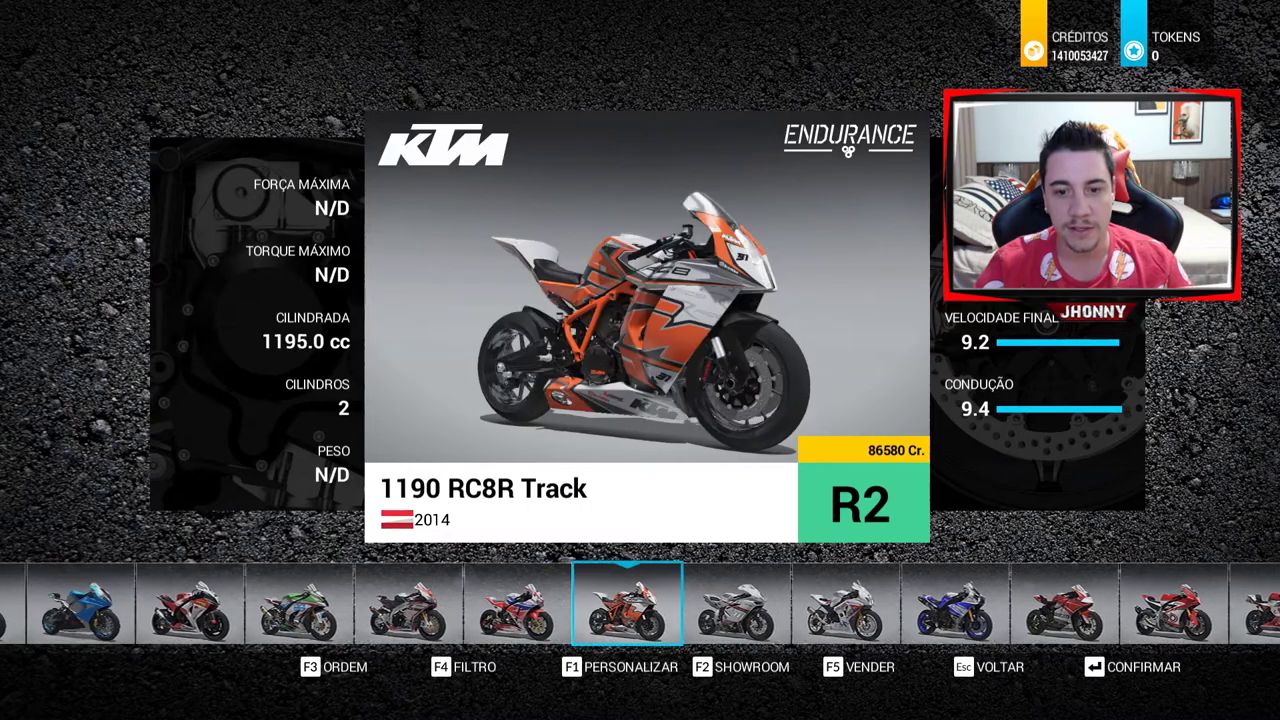
pyautogui.press('Right')
pyautogui.press('Right')
pyautogui.press('Right')
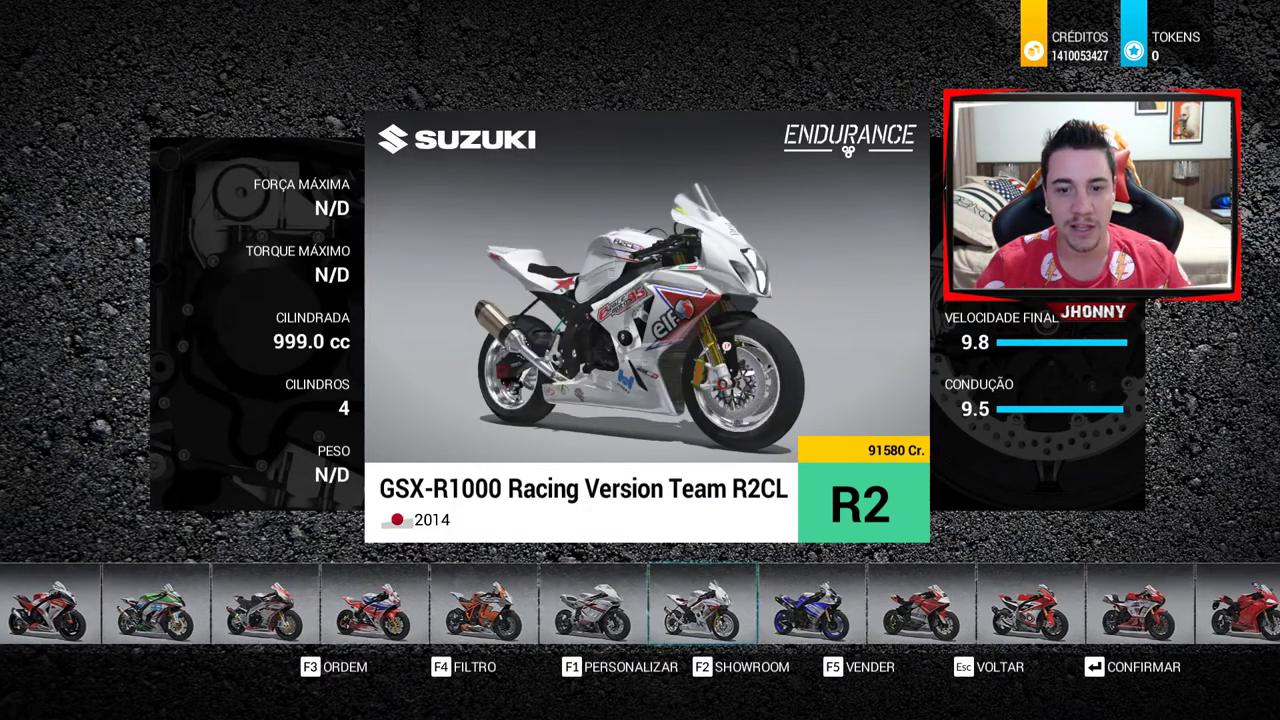
pyautogui.press('Right')
pyautogui.press('Right')
pyautogui.press('Right')
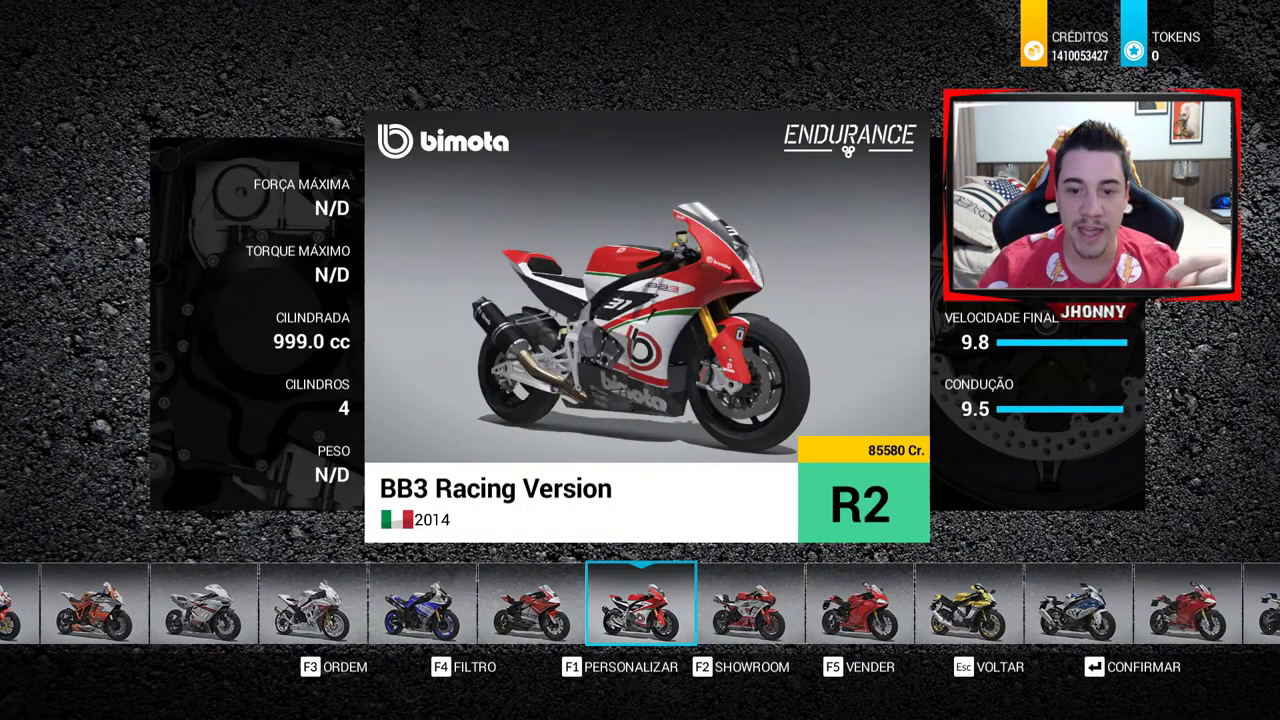
pyautogui.press('Right')
pyautogui.press('Right')
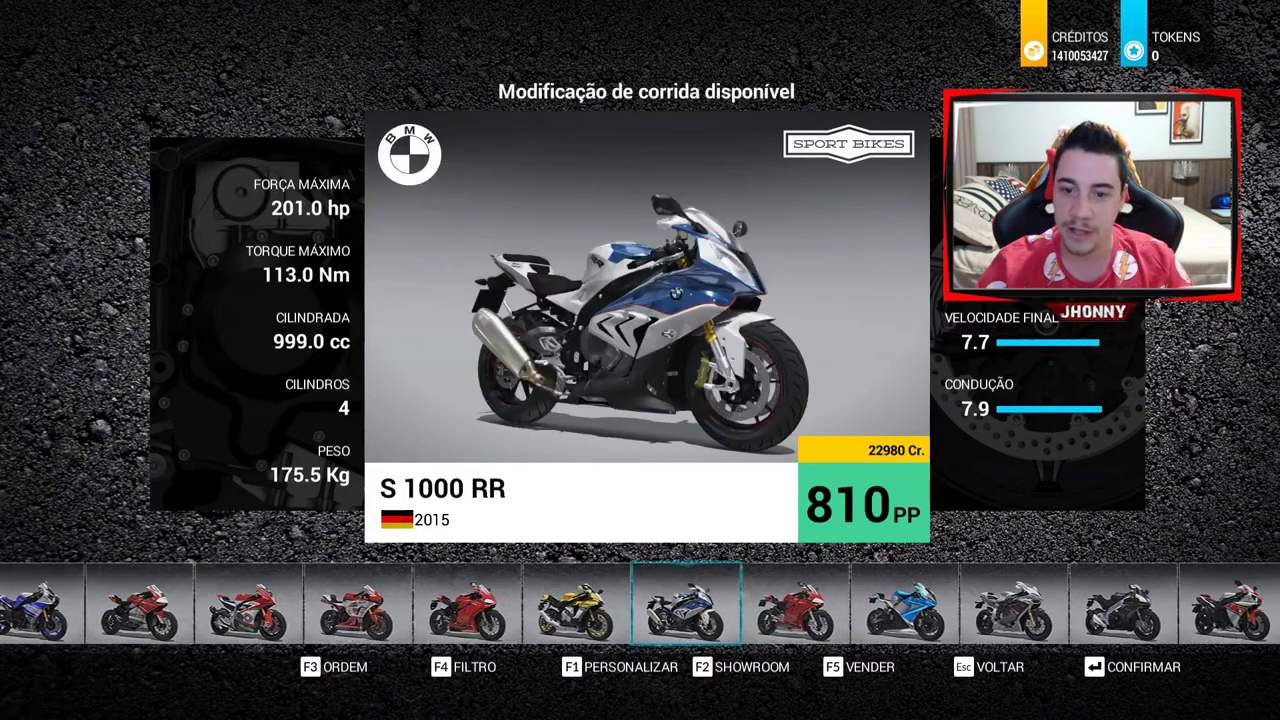
pyautogui.press('Right')
pyautogui.press('Right')
pyautogui.press('Right')
pyautogui.press('Right')
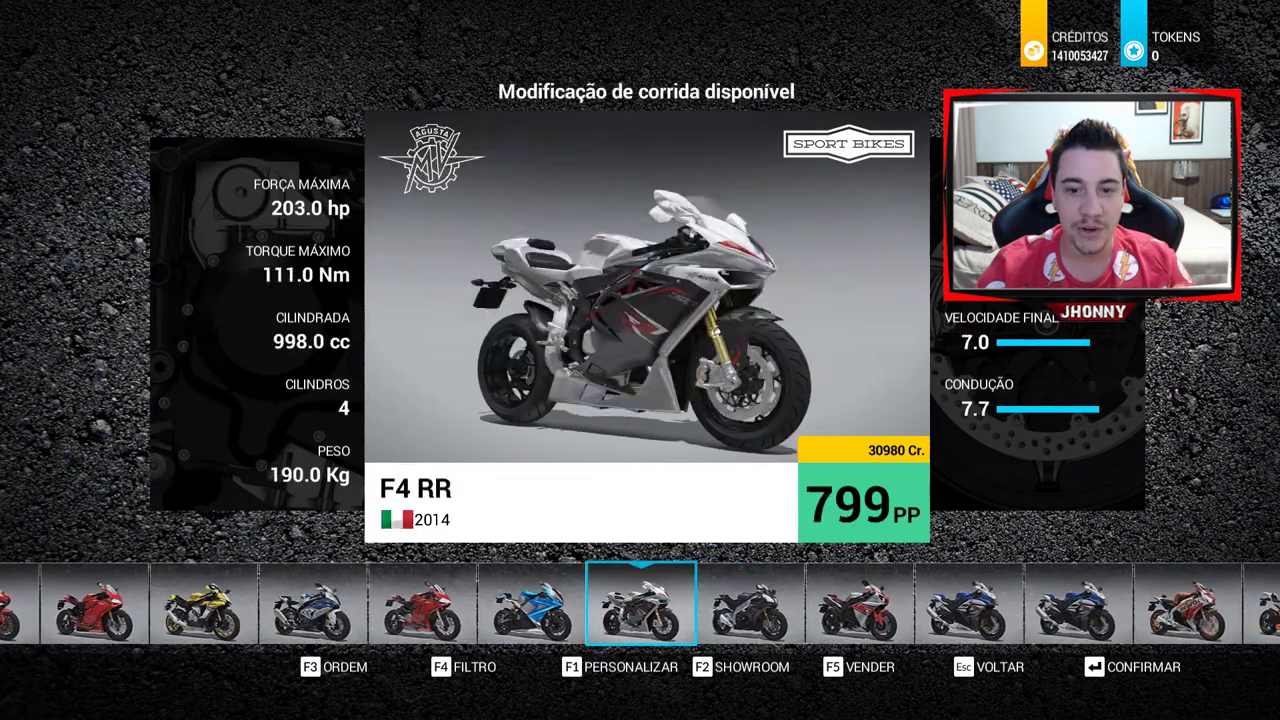
pyautogui.press('Right')
pyautogui.press('Right')
pyautogui.press('Right')
pyautogui.press('Right')
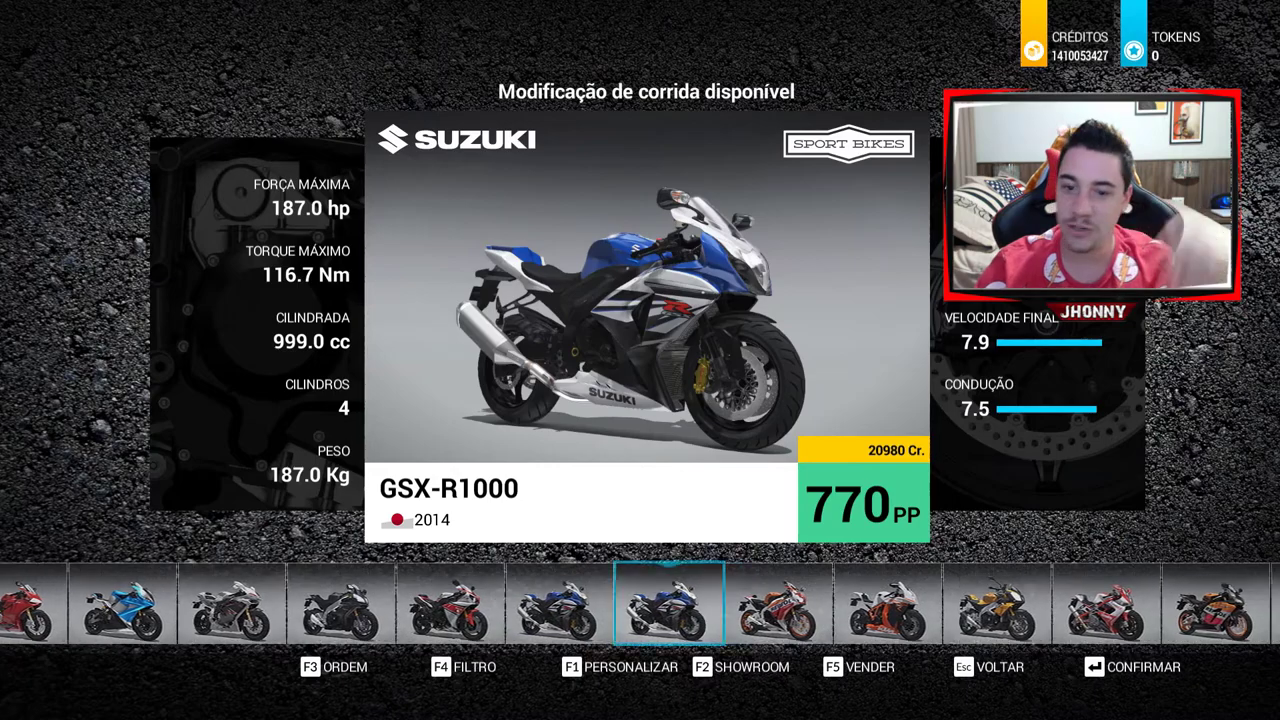
pyautogui.press('Left')
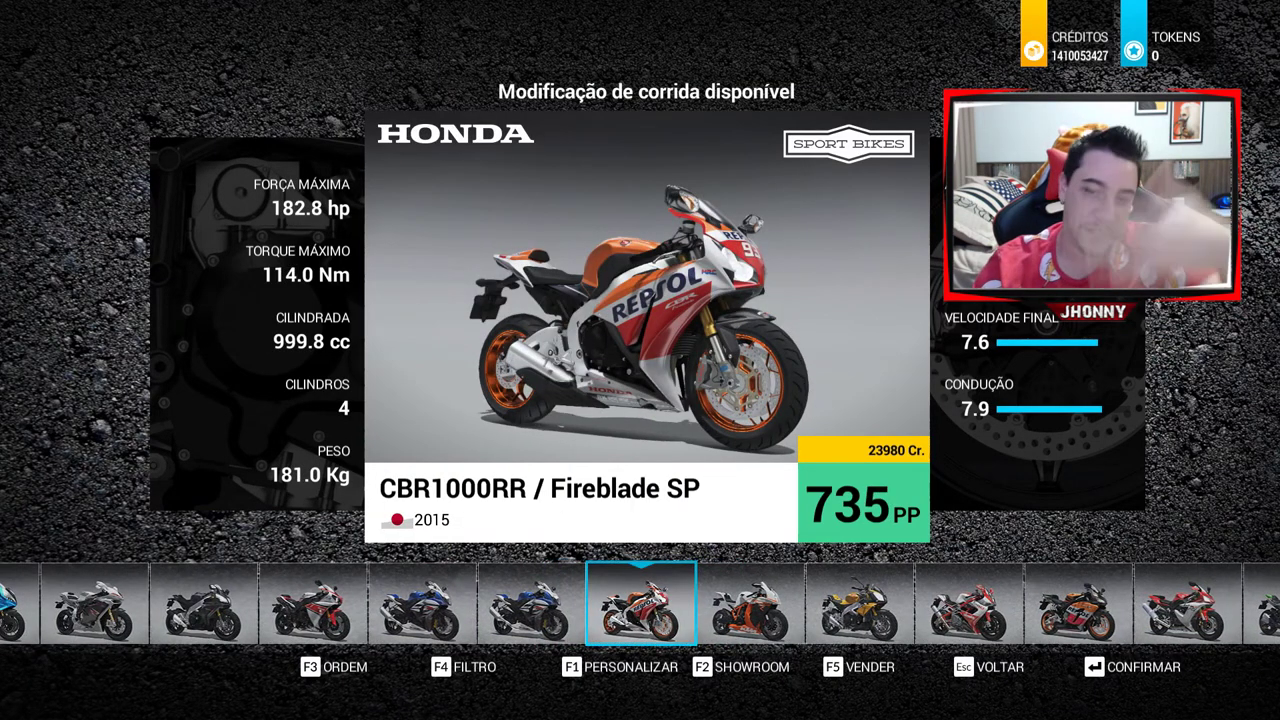
pyautogui.press('Right')
pyautogui.press('Right')
pyautogui.press('Right')
pyautogui.press('Right')
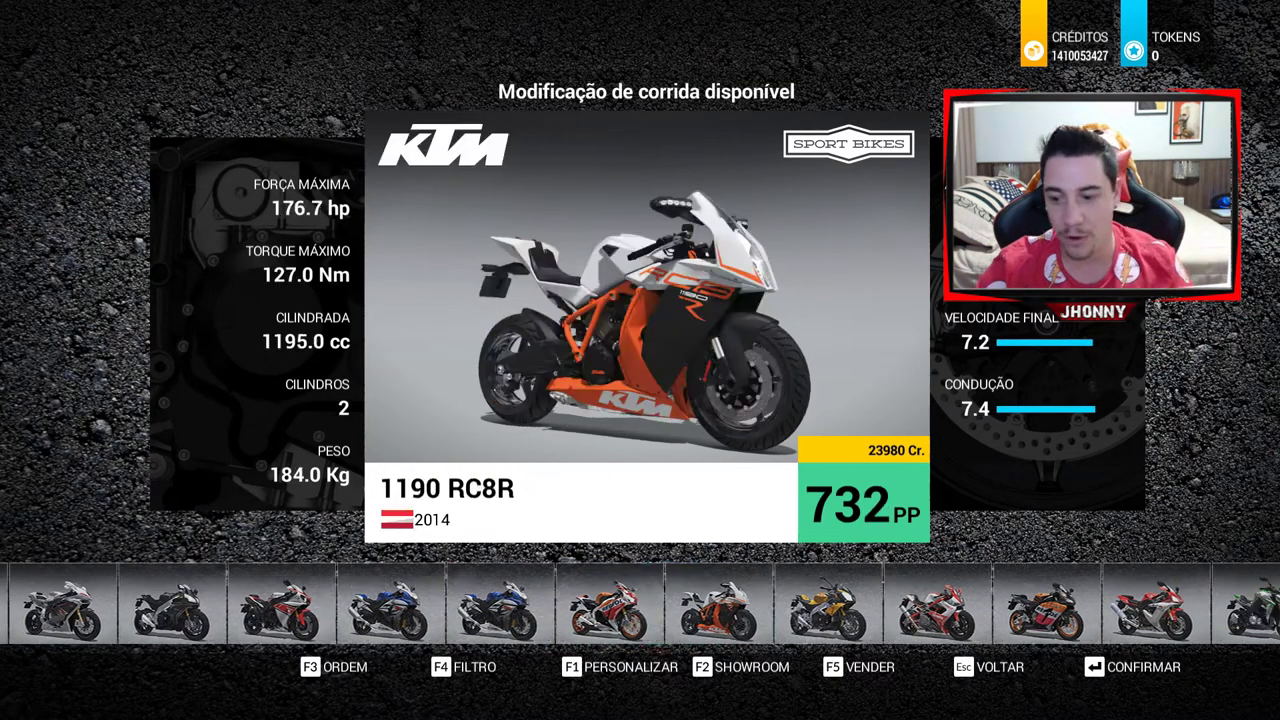
pyautogui.press('Right')
pyautogui.press('Right')
pyautogui.press('Right')
pyautogui.press('Right')
pyautogui.press('Right')
pyautogui.press('Right')
pyautogui.press('Right')
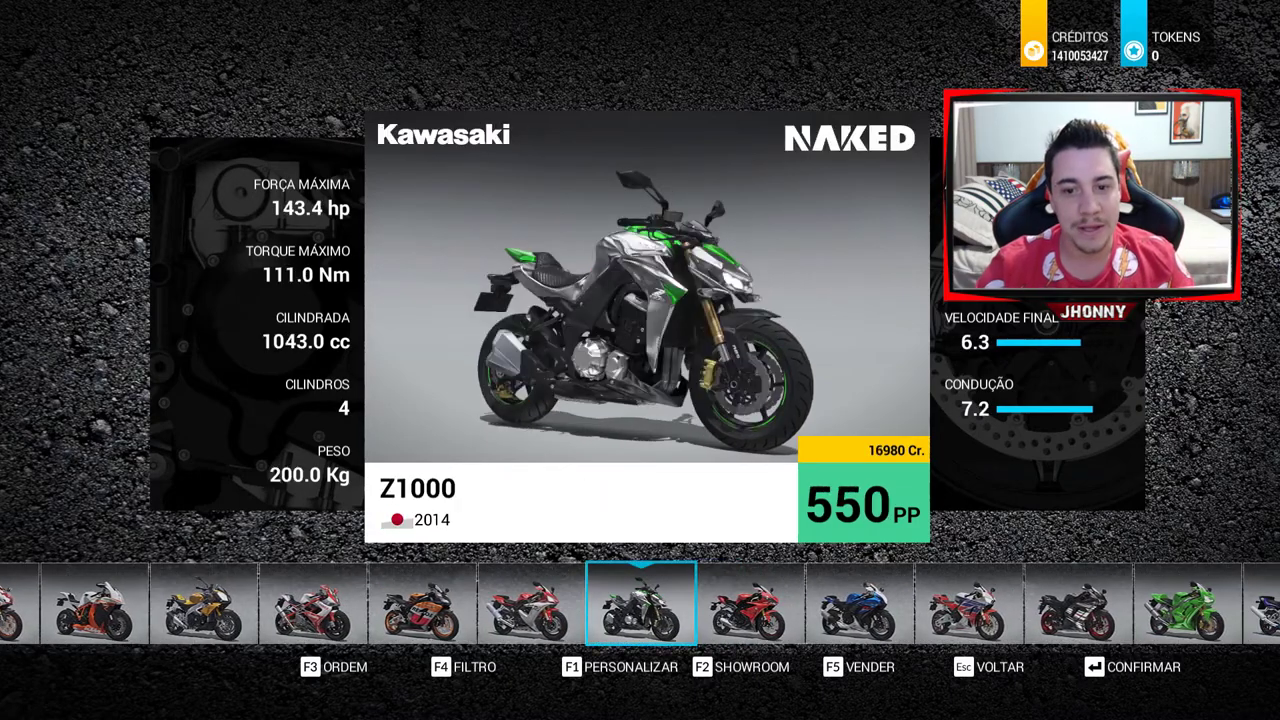
pyautogui.press('Right')
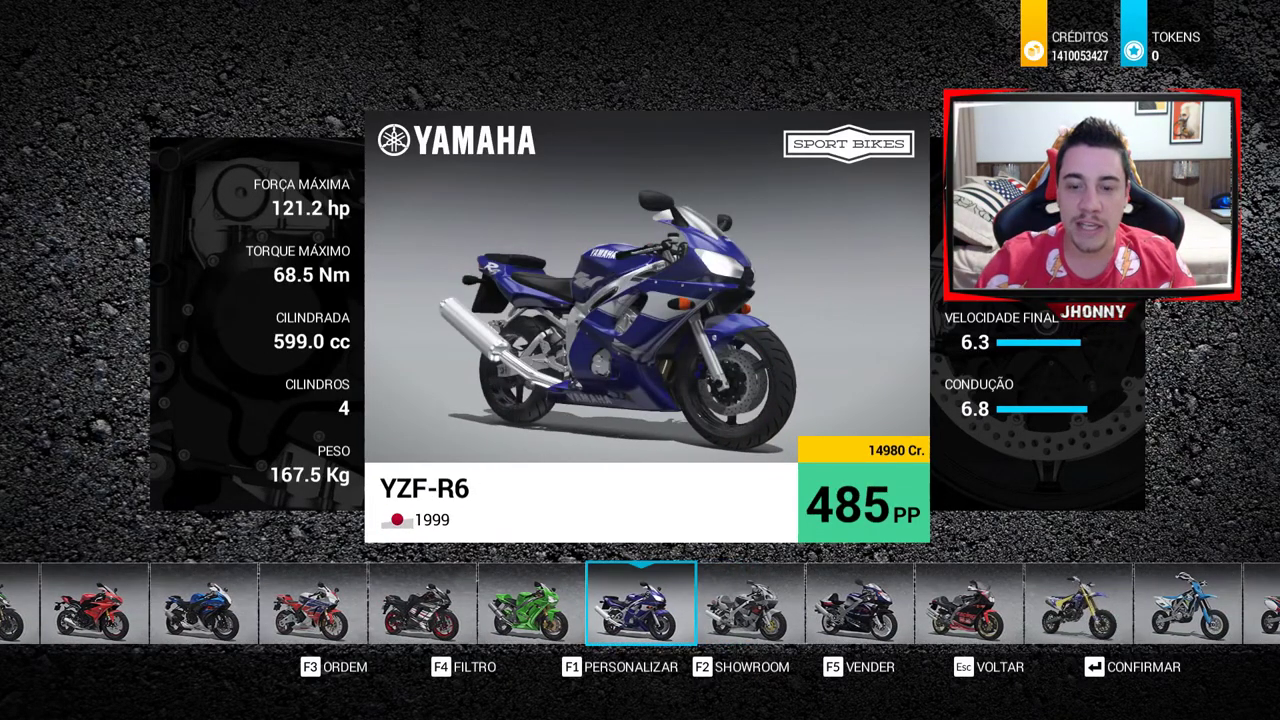
pyautogui.press('Right')
pyautogui.press('Right')
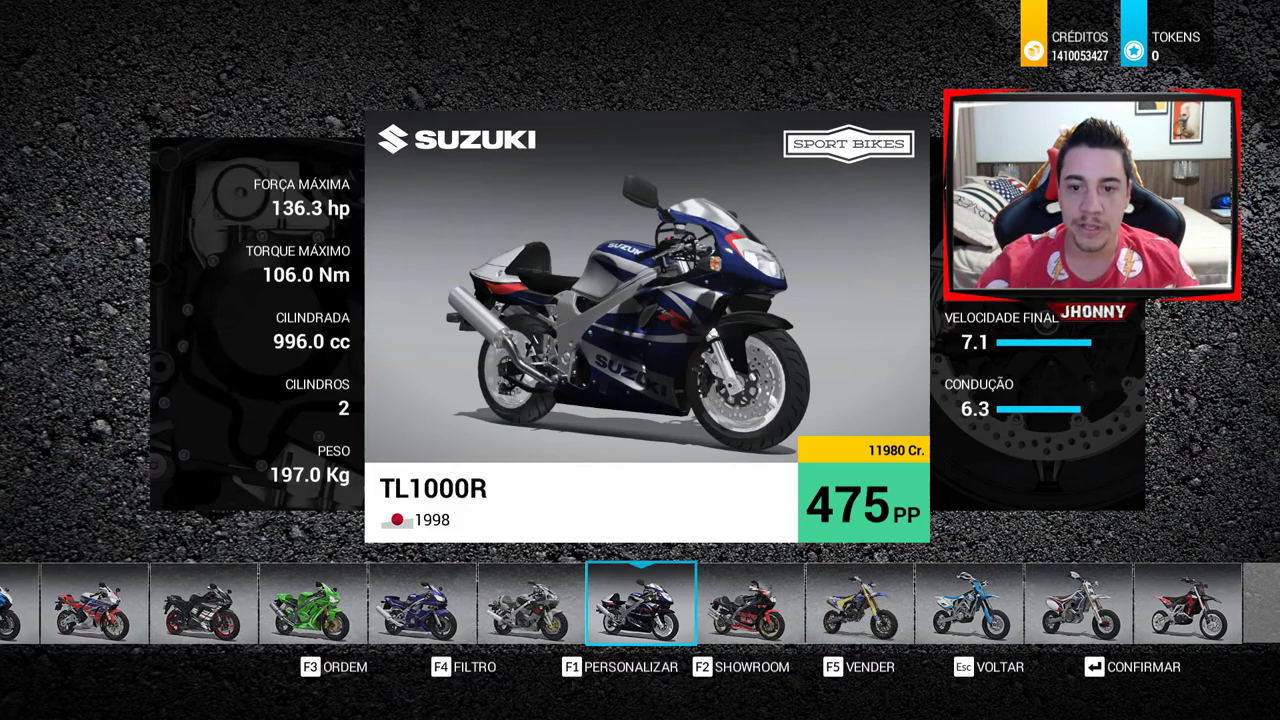